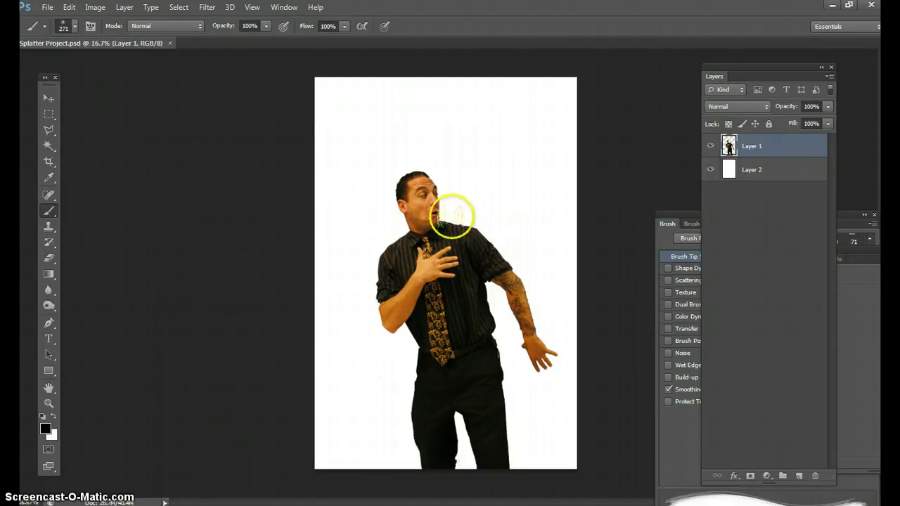
# Hide the white background layer, Layer 2, and delete it from the document
pyautogui.click(712, 170)
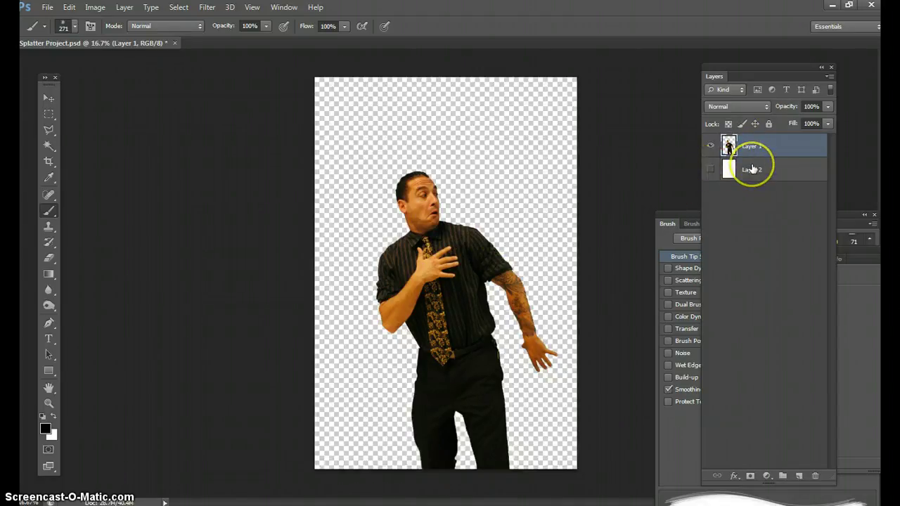
pyautogui.moveTo(752, 169); pyautogui.dragTo(814, 475)
pyautogui.moveTo(729, 469); pyautogui.dragTo(815, 475)
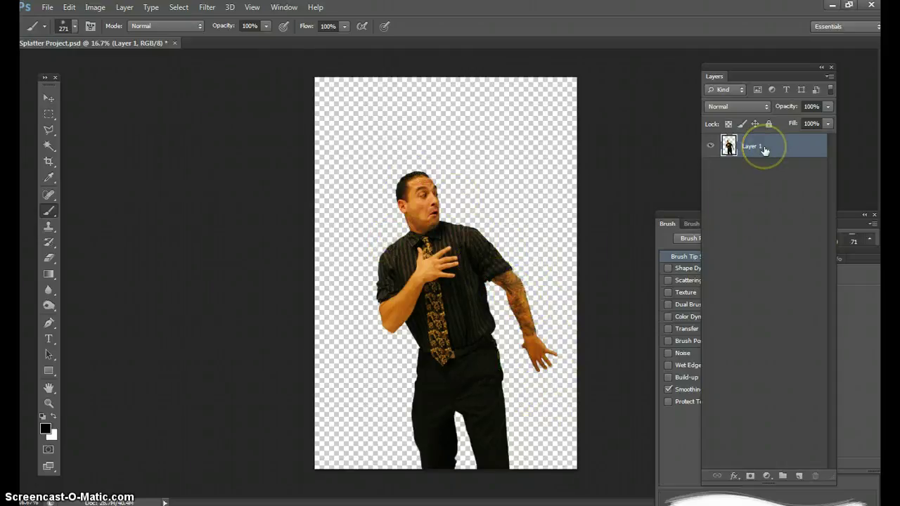
# Create a new layer beneath Layer 1 and fill it with white as the background
pyautogui.click(800, 477)
pyautogui.moveTo(749, 146); pyautogui.dragTo(751, 171)
pyautogui.click(54, 418)
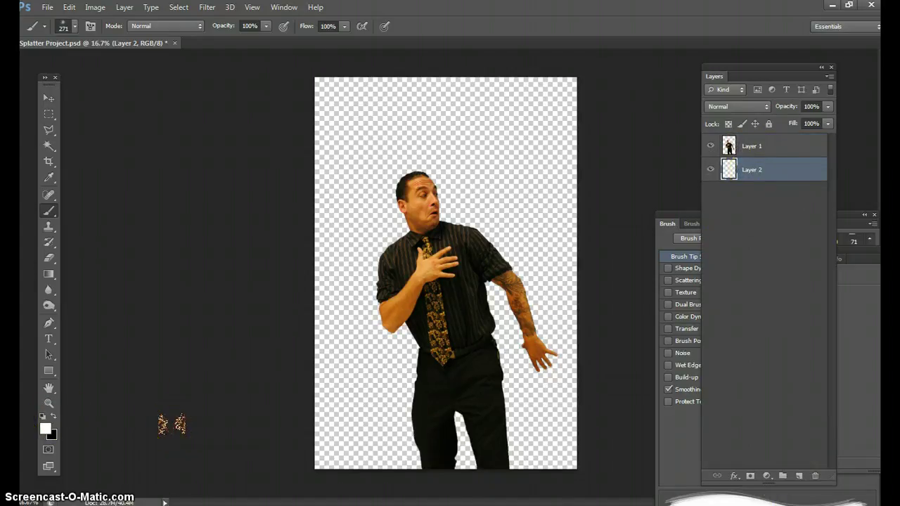
pyautogui.hotkey('alt', 'BackSpace')
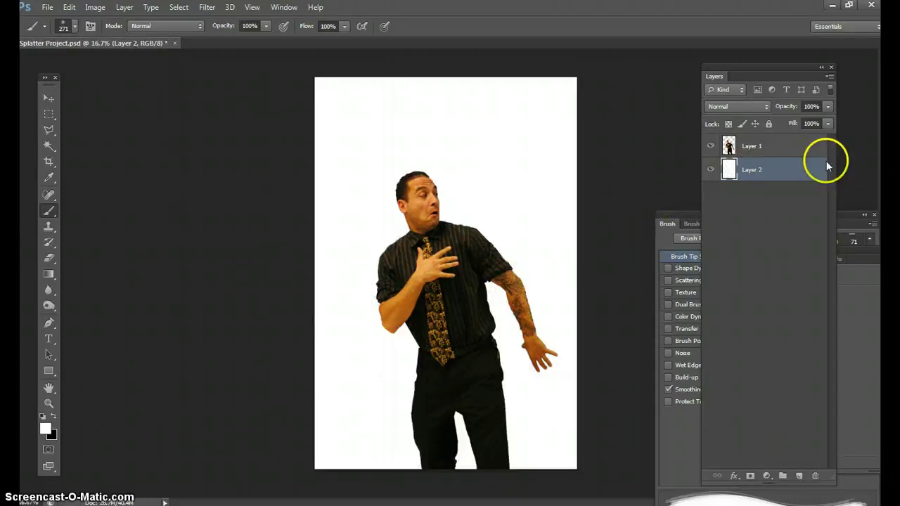
# Move the man on Layer 1 toward the canvas's left edge, with a final shift of about 7 in left and 1.4 in up
pyautogui.click(768, 145)
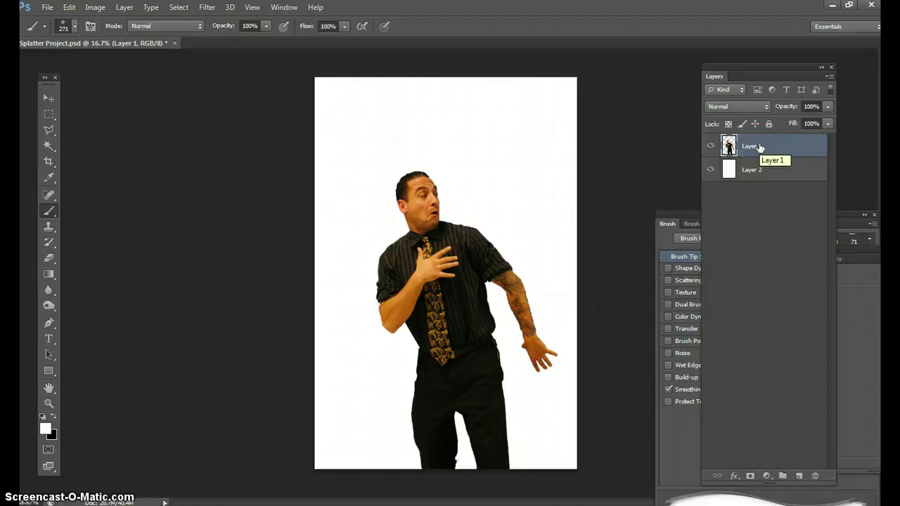
pyautogui.moveTo(759, 147); pyautogui.dragTo(789, 149)
pyautogui.click(47, 99)
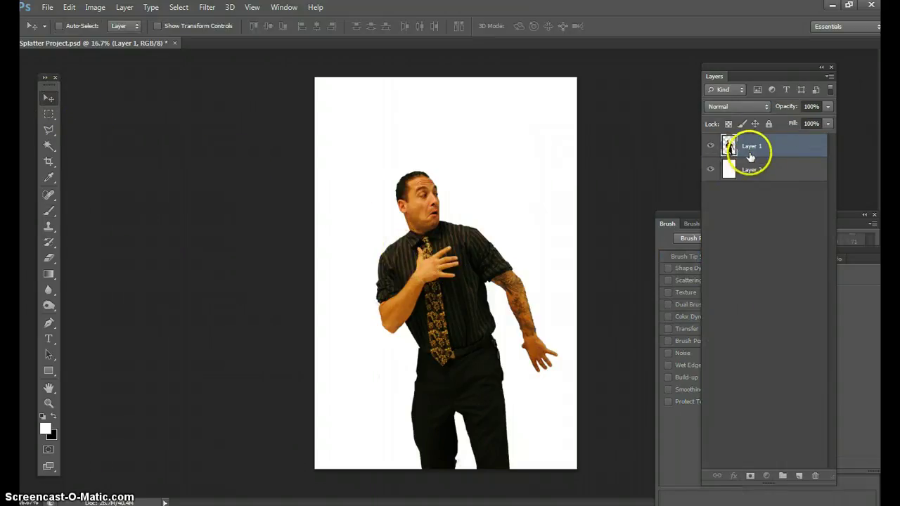
pyautogui.press('Left')
pyautogui.press('Left')
pyautogui.press('Left')
pyautogui.press('Left')
pyautogui.press('Left')
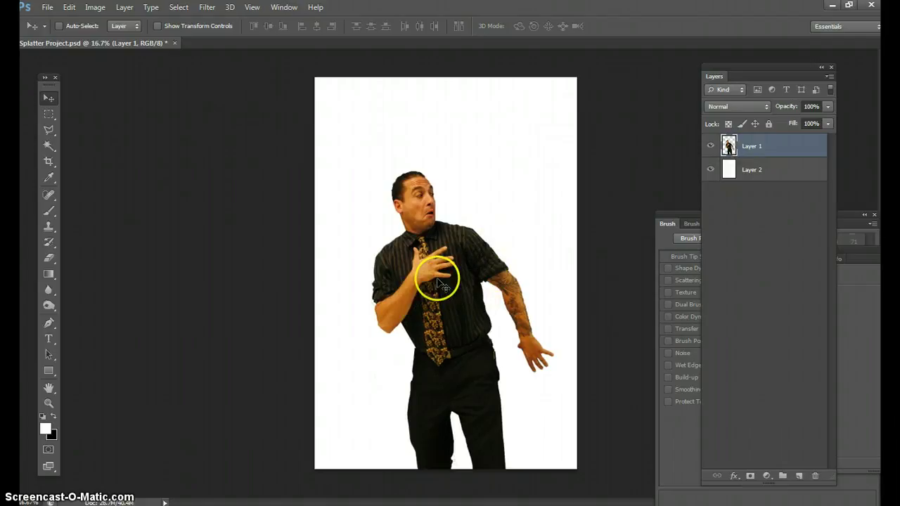
pyautogui.moveTo(440, 274); pyautogui.dragTo(386, 271)
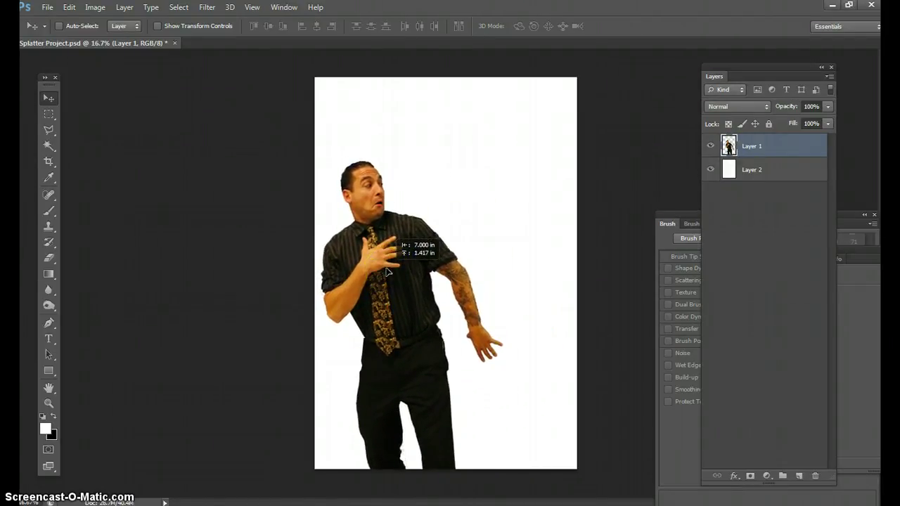
pyautogui.moveTo(386, 272); pyautogui.dragTo(386, 271)
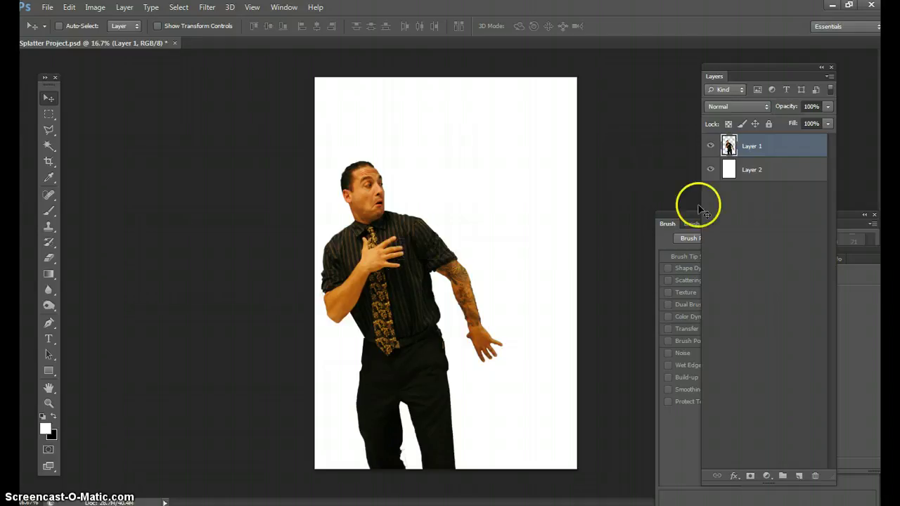
# Duplicate the man's layer twice so that two copies sit above the original Layer 1
pyautogui.moveTo(761, 148); pyautogui.dragTo(798, 475)
pyautogui.click(752, 144)
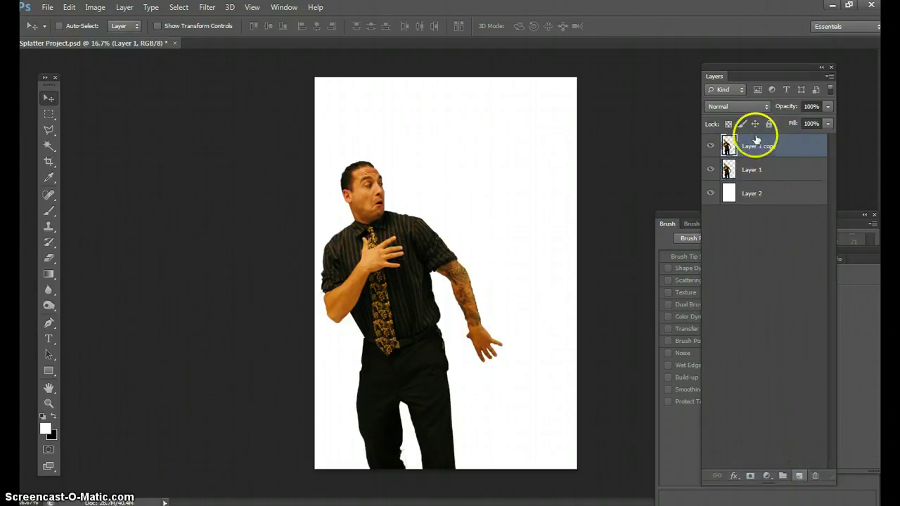
pyautogui.moveTo(750, 145); pyautogui.dragTo(798, 475)
pyautogui.click(759, 147)
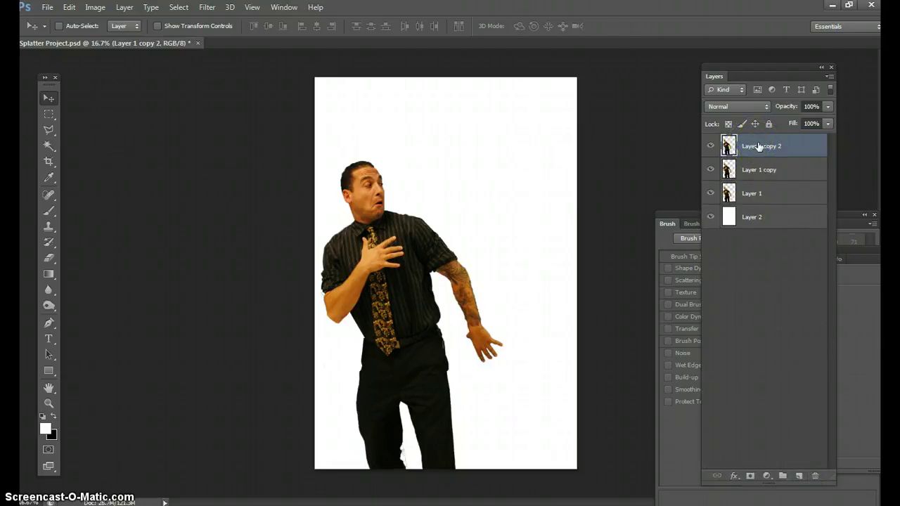
# Rename the original Layer 1 as "back up"
pyautogui.click(711, 193)
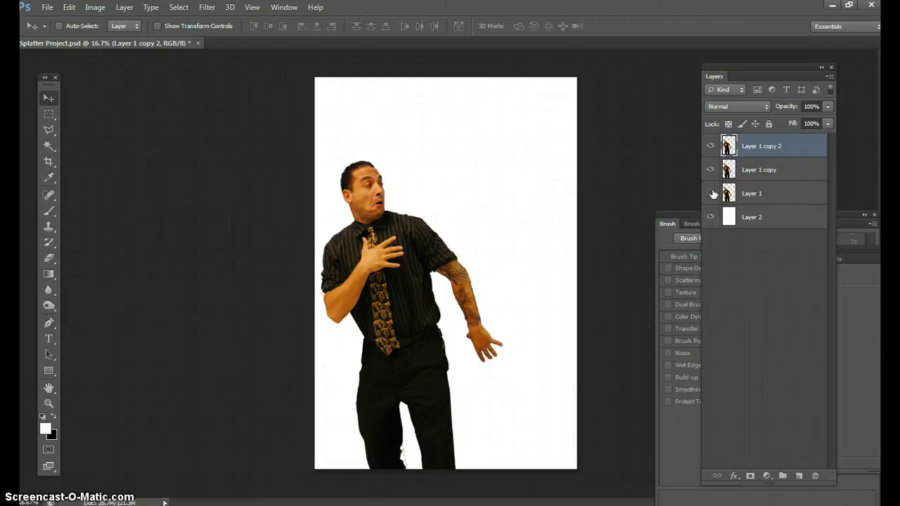
pyautogui.doubleClick(754, 193)
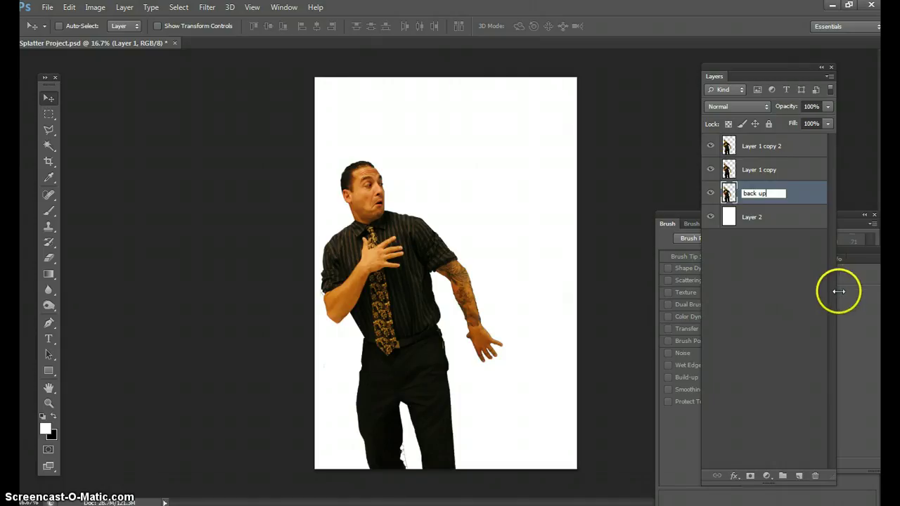
pyautogui.press('Return')
# Rename Layer 1 copy as "fat" and Layer 1 copy 2 as "dissolve"
pyautogui.click(763, 170)
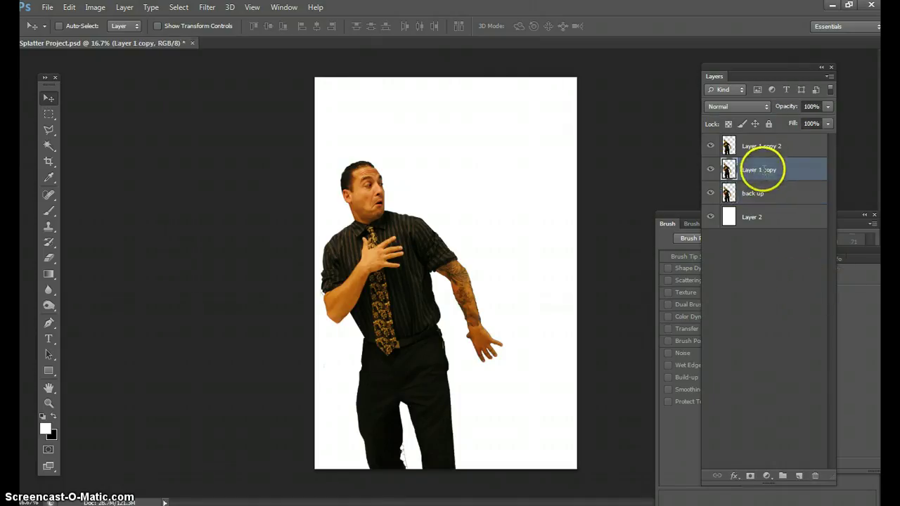
pyautogui.doubleClick(763, 170)
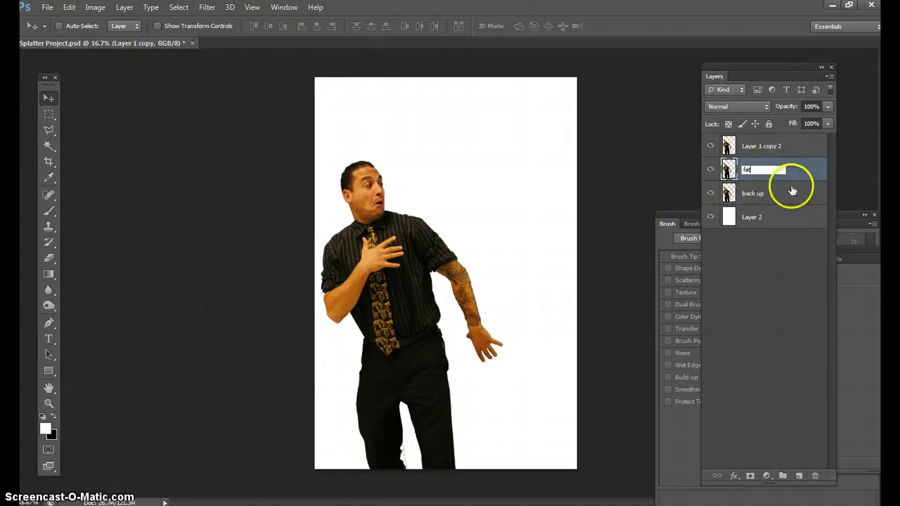
pyautogui.press('Return')
pyautogui.click(763, 146)
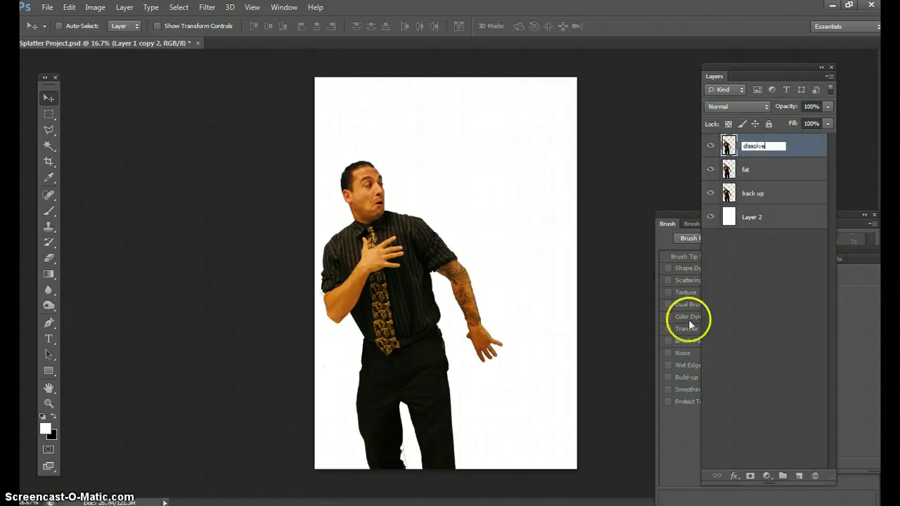
pyautogui.press('Return')
# Hide the back up and dissolve layers, keeping the fat layer visible and selected above the white background
pyautogui.click(759, 169)
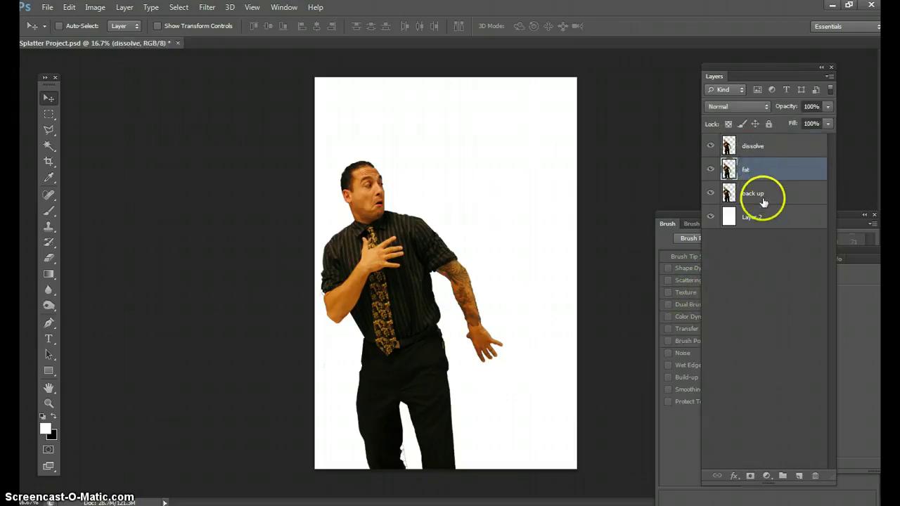
pyautogui.click(763, 200)
pyautogui.click(760, 171)
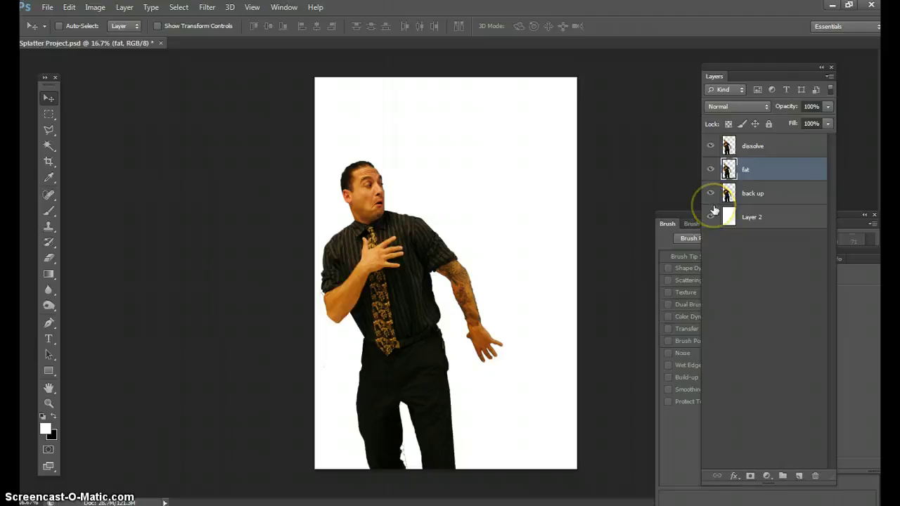
pyautogui.click(709, 193)
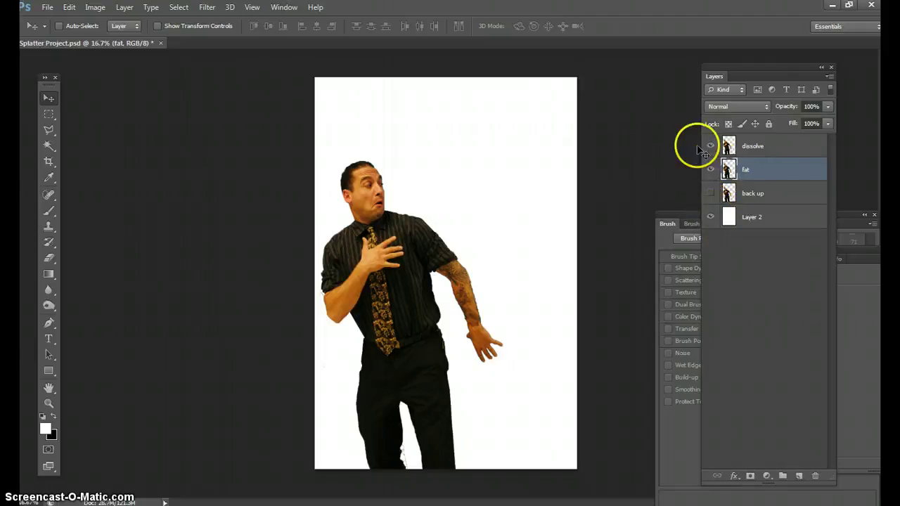
pyautogui.click(711, 146)
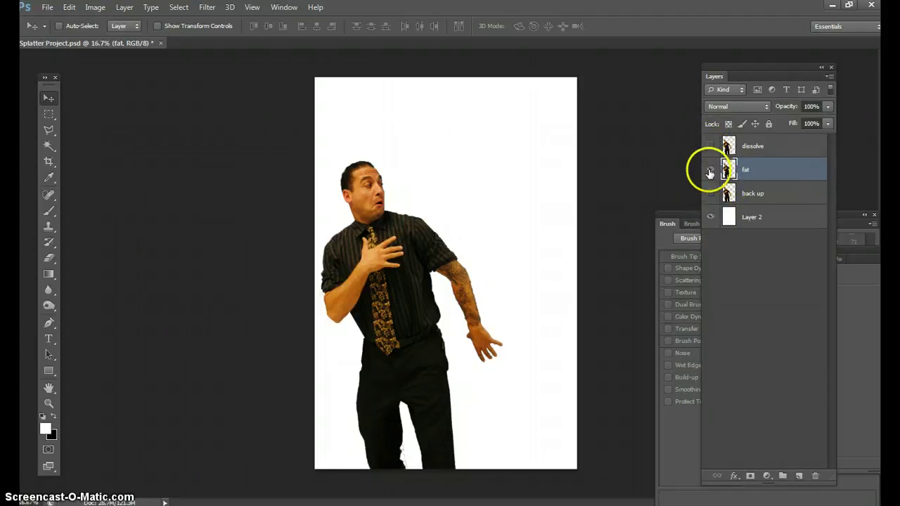
pyautogui.click(710, 171)
pyautogui.click(709, 171)
pyautogui.click(710, 171)
pyautogui.click(710, 171)
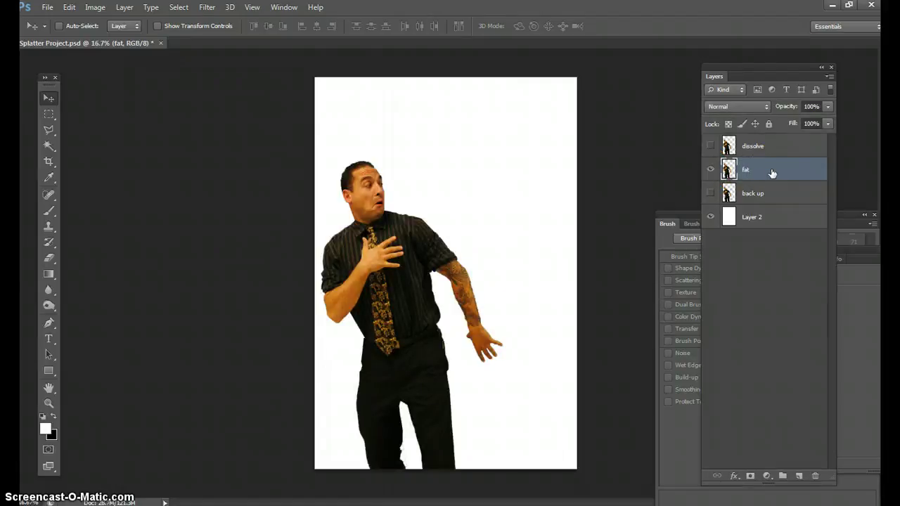
pyautogui.click(208, 12)
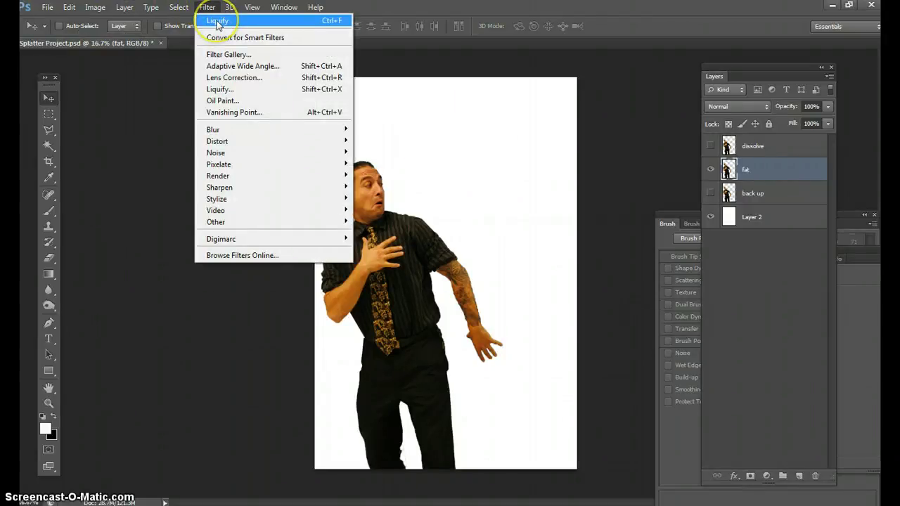
pyautogui.click(216, 21)
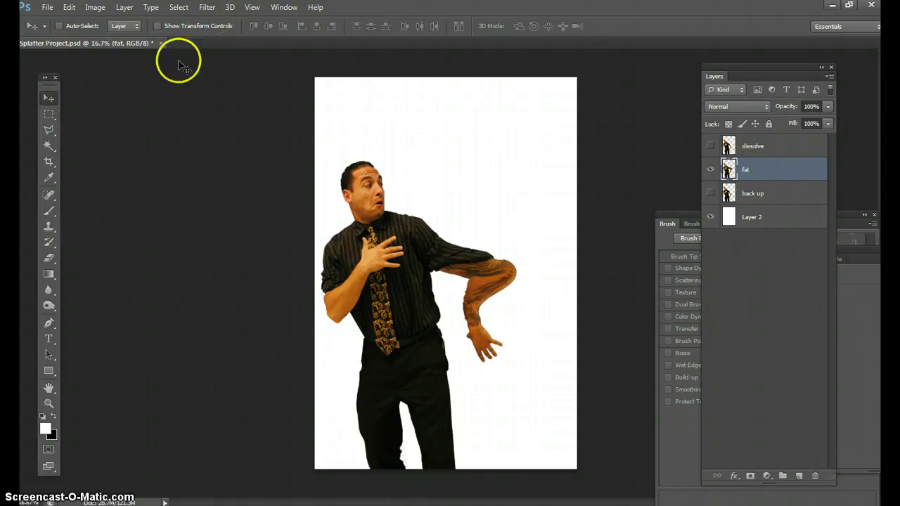
pyautogui.click(207, 8)
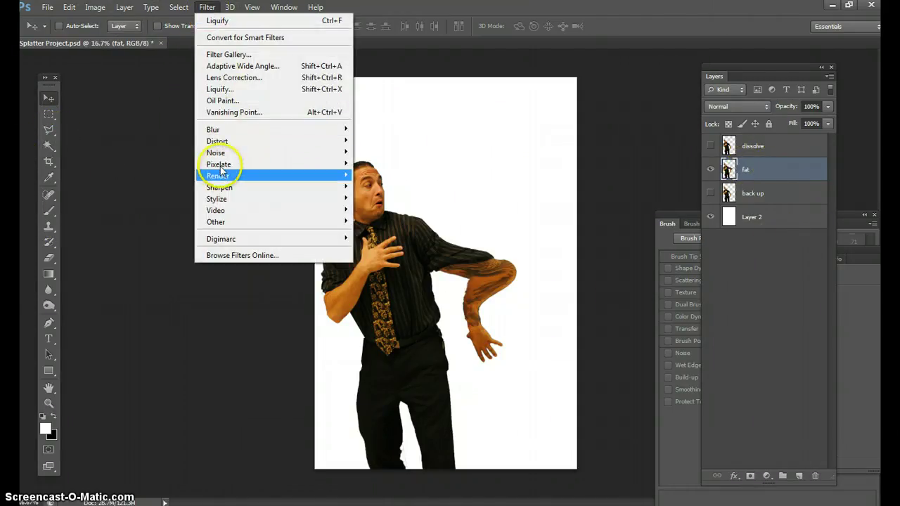
pyautogui.click(220, 90)
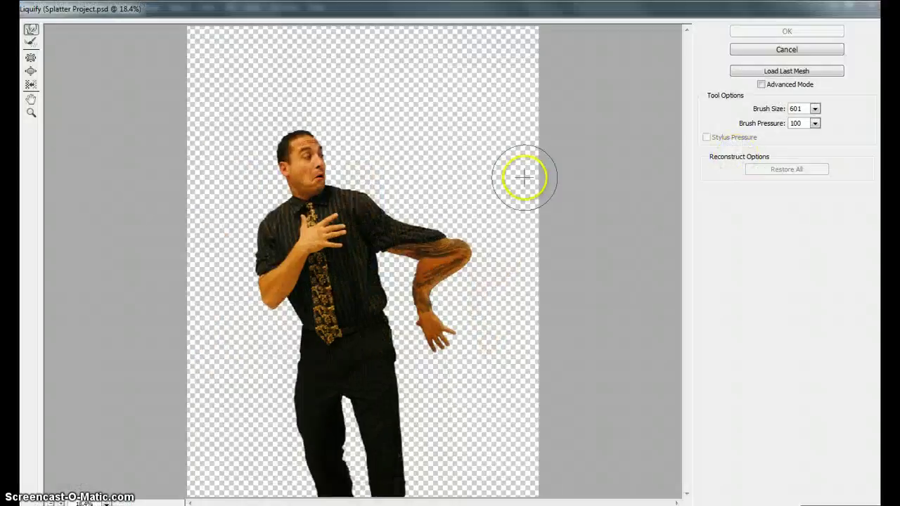
pyautogui.click(472, 282)
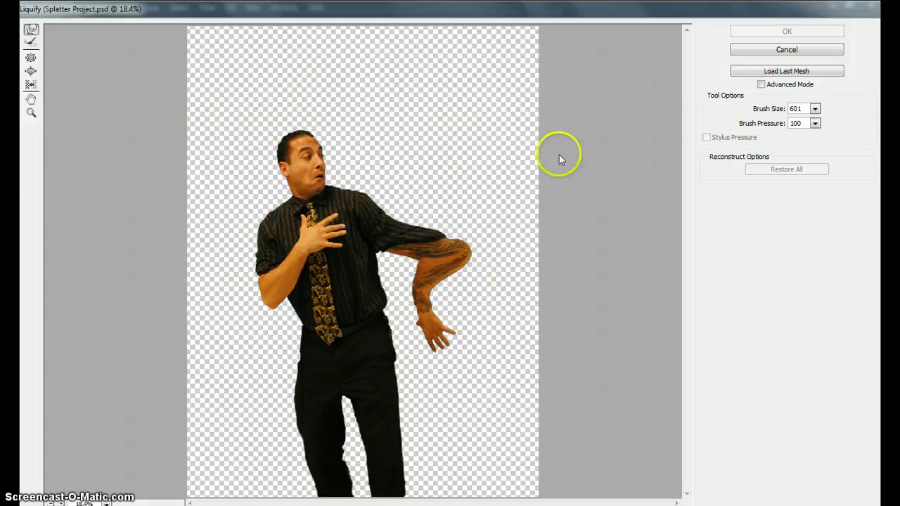
pyautogui.click(792, 54)
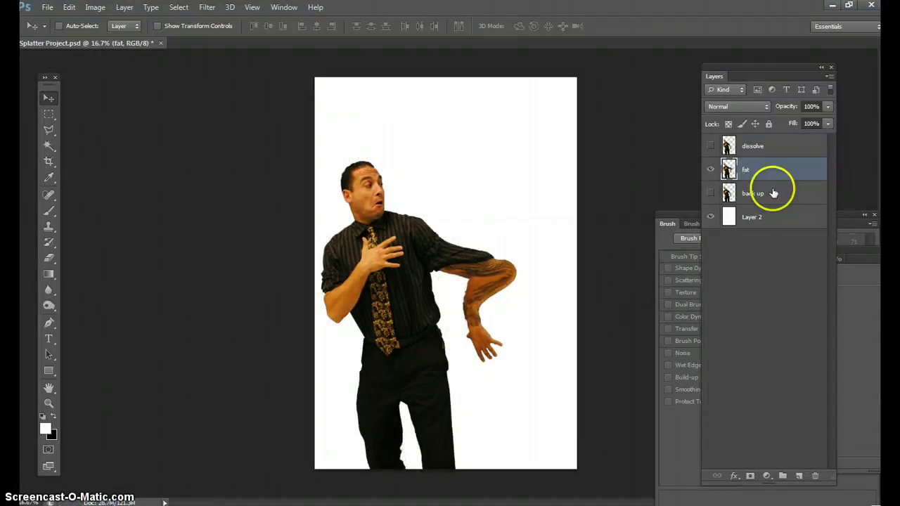
pyautogui.hotkey('ctrl', 'z')
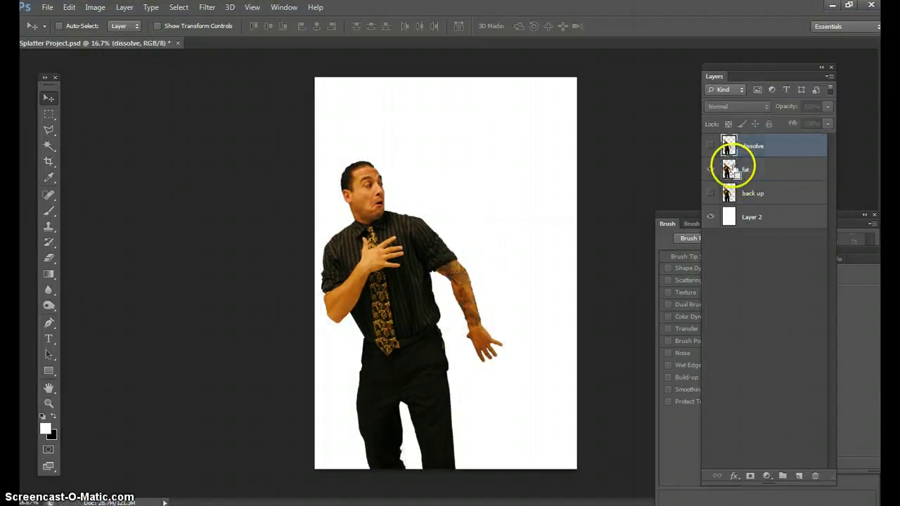
# Open Liquify on the fat layer and push the man's face, neck and nearby shoulder outward on his tattooed-arm side
pyautogui.click(760, 172)
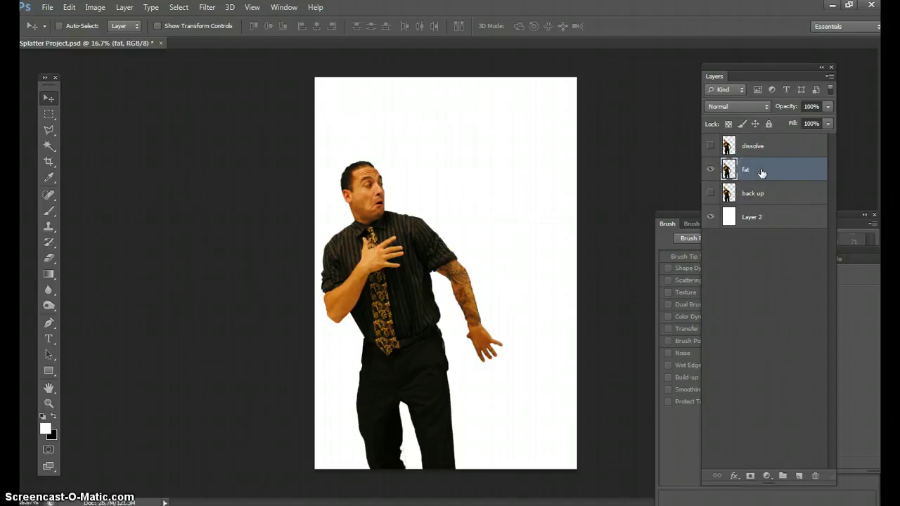
pyautogui.click(206, 9)
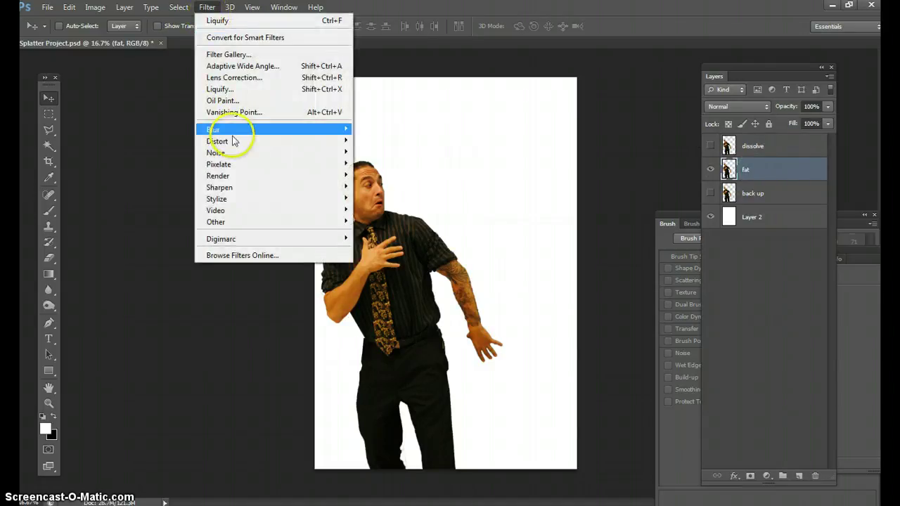
pyautogui.click(233, 87)
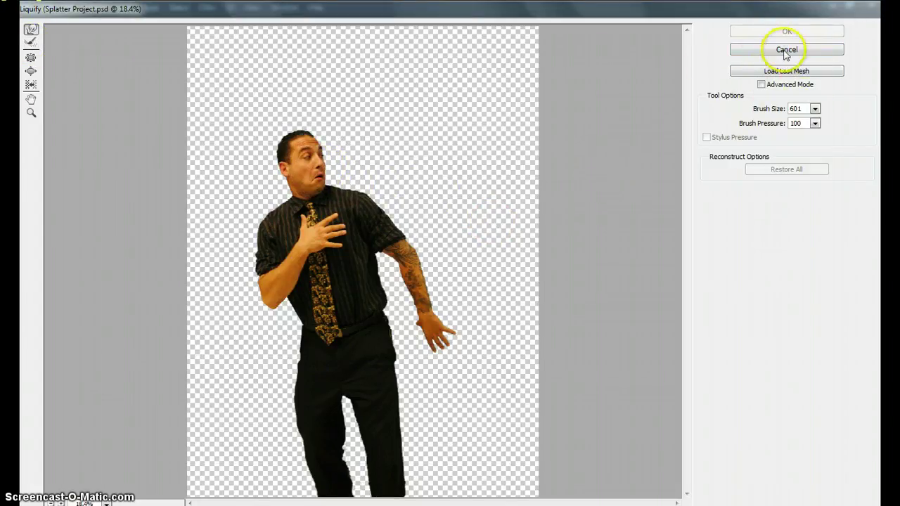
pyautogui.moveTo(322, 176)
pyautogui.mouseDown()
pyautogui.moveTo(341, 164)
pyautogui.moveTo(318, 140)
pyautogui.mouseUp()
pyautogui.hotkey('ctrl', 'z')
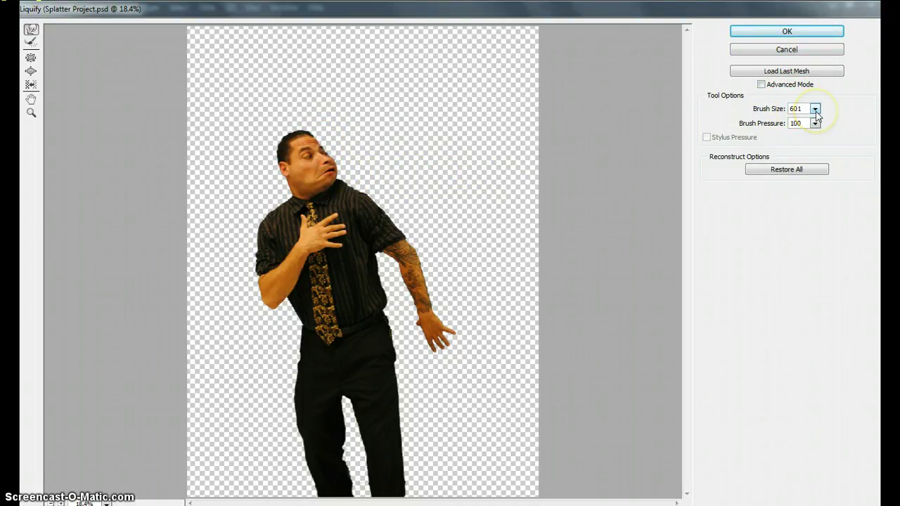
pyautogui.moveTo(331, 137)
pyautogui.mouseDown()
pyautogui.moveTo(321, 156)
pyautogui.moveTo(342, 157)
pyautogui.moveTo(358, 181)
pyautogui.moveTo(338, 138)
pyautogui.moveTo(475, 283)
pyautogui.mouseUp()
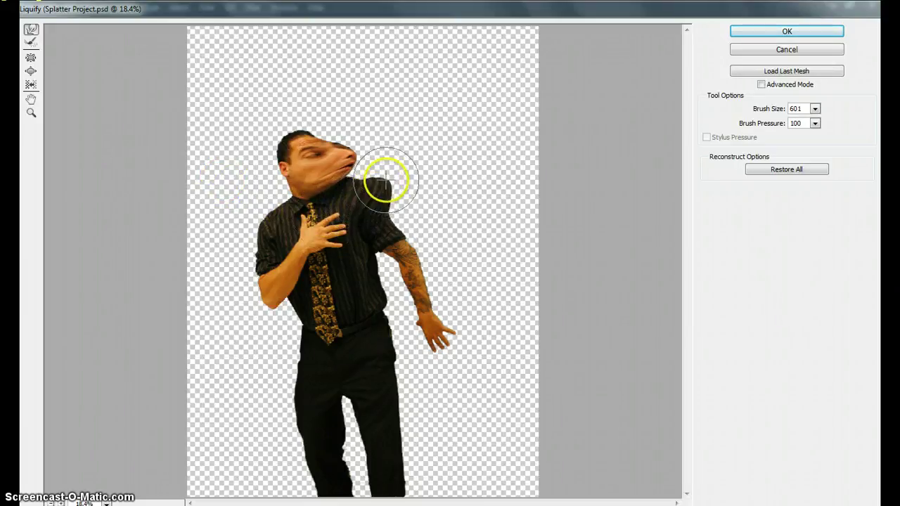
pyautogui.moveTo(337, 181); pyautogui.dragTo(371, 171)
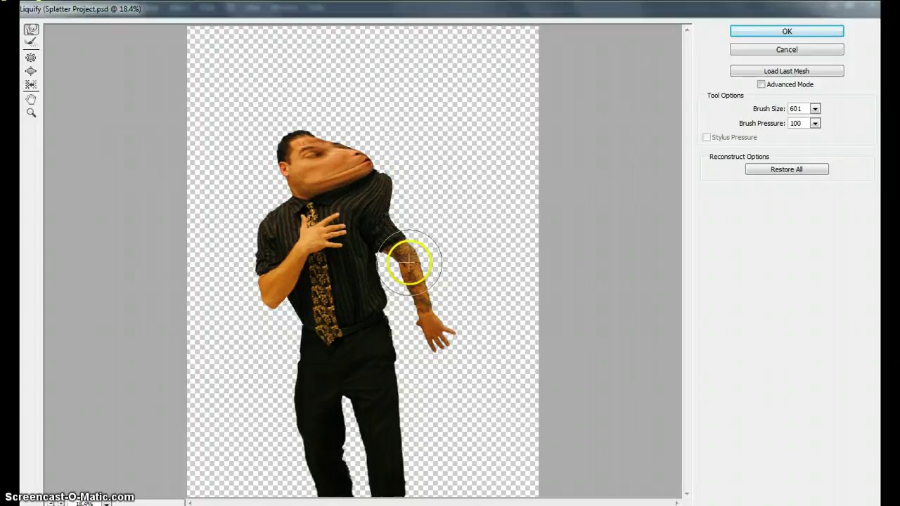
# Push the tattooed arm, sleeve, waist and hip outward, apply the Liquify, and show the dissolve layer
pyautogui.moveTo(409, 263); pyautogui.dragTo(431, 260)
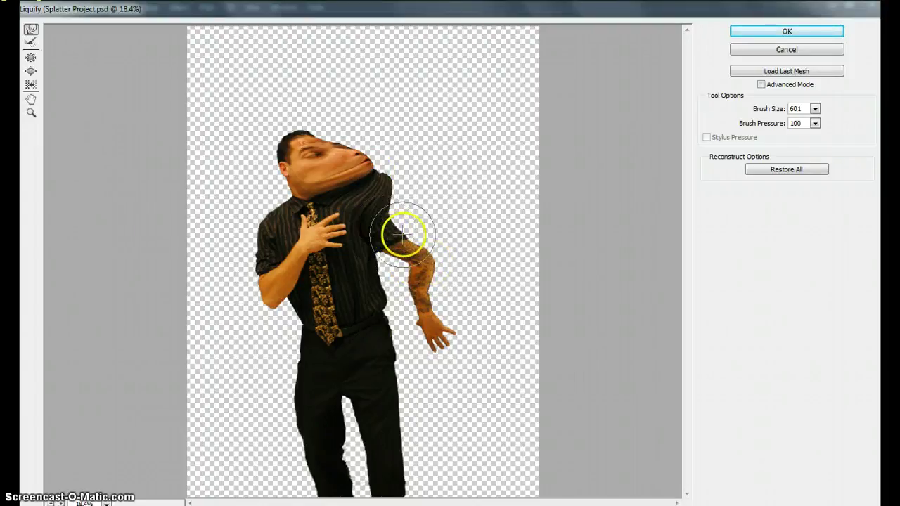
pyautogui.moveTo(404, 232)
pyautogui.mouseDown()
pyautogui.moveTo(436, 222)
pyautogui.moveTo(383, 223)
pyautogui.moveTo(429, 208)
pyautogui.mouseUp()
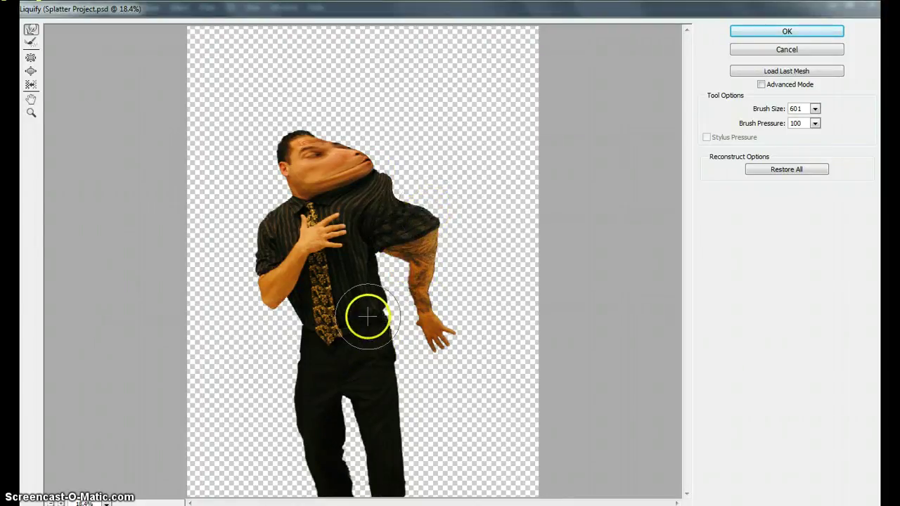
pyautogui.moveTo(363, 316); pyautogui.dragTo(416, 309)
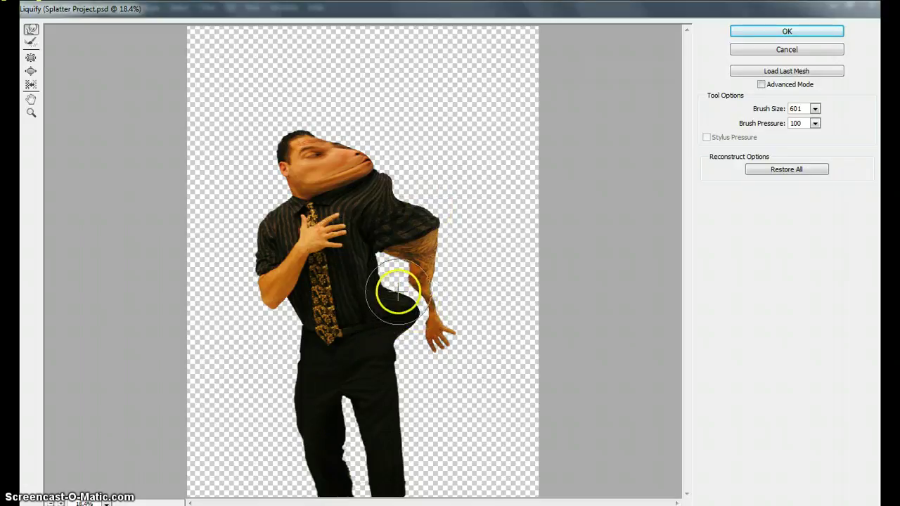
pyautogui.moveTo(380, 280); pyautogui.dragTo(398, 271)
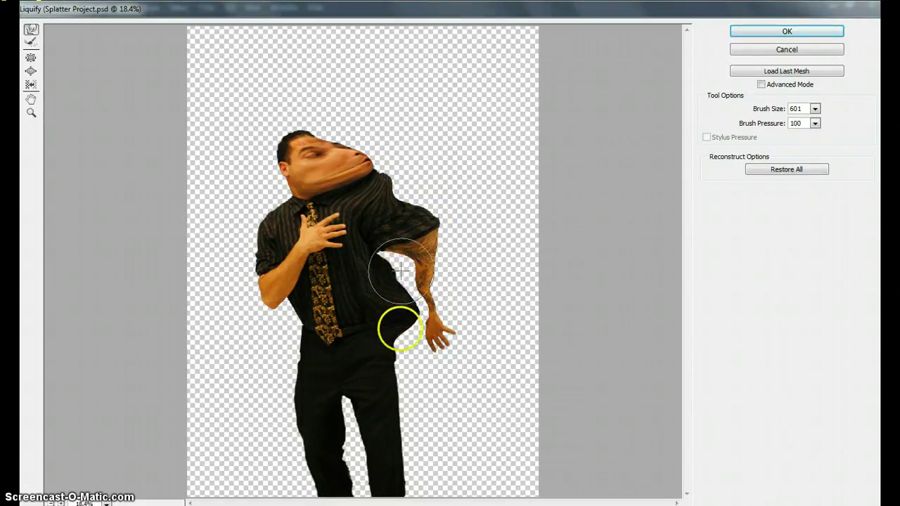
pyautogui.moveTo(389, 368)
pyautogui.mouseDown()
pyautogui.moveTo(418, 364)
pyautogui.moveTo(381, 331)
pyautogui.moveTo(424, 339)
pyautogui.moveTo(462, 265)
pyautogui.moveTo(438, 312)
pyautogui.moveTo(457, 309)
pyautogui.moveTo(428, 277)
pyautogui.moveTo(490, 280)
pyautogui.moveTo(388, 239)
pyautogui.moveTo(454, 256)
pyautogui.moveTo(442, 249)
pyautogui.moveTo(474, 248)
pyautogui.moveTo(396, 287)
pyautogui.moveTo(402, 282)
pyautogui.moveTo(379, 263)
pyautogui.moveTo(390, 262)
pyautogui.moveTo(466, 358)
pyautogui.moveTo(423, 361)
pyautogui.moveTo(415, 321)
pyautogui.moveTo(439, 324)
pyautogui.mouseUp()
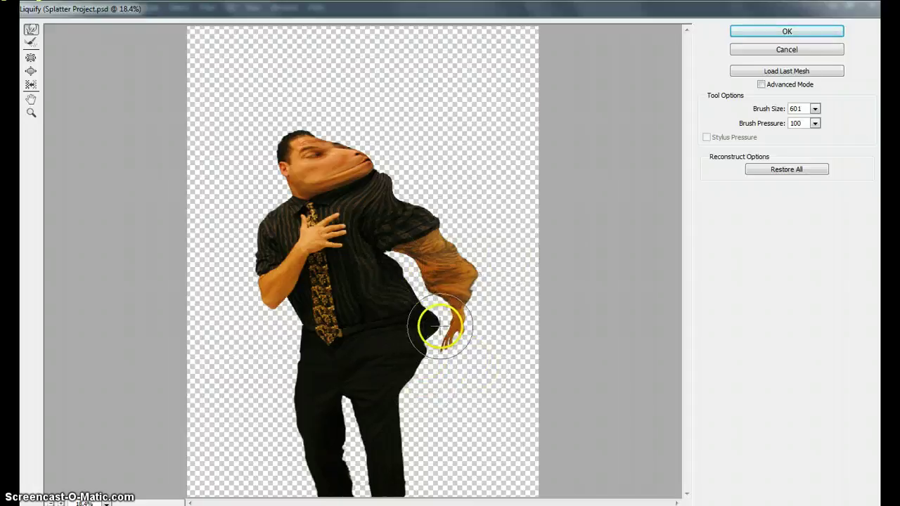
pyautogui.click(808, 32)
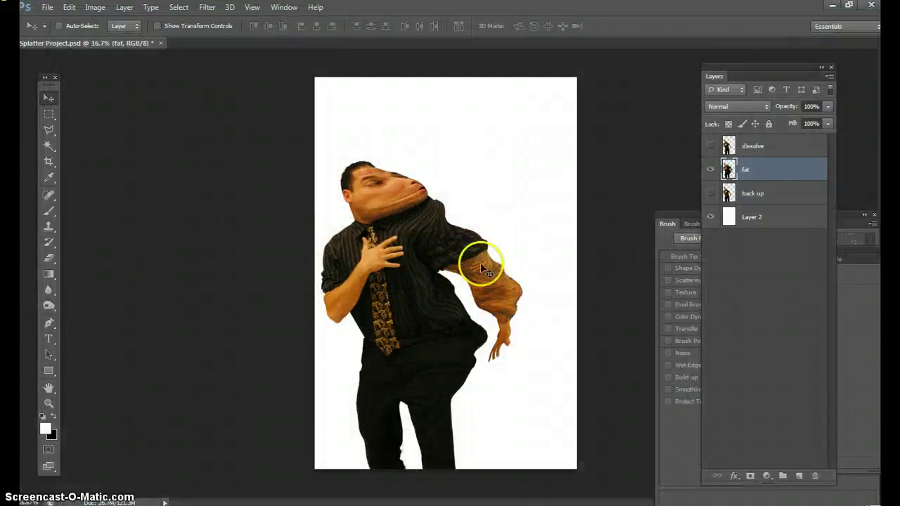
pyautogui.click(711, 146)
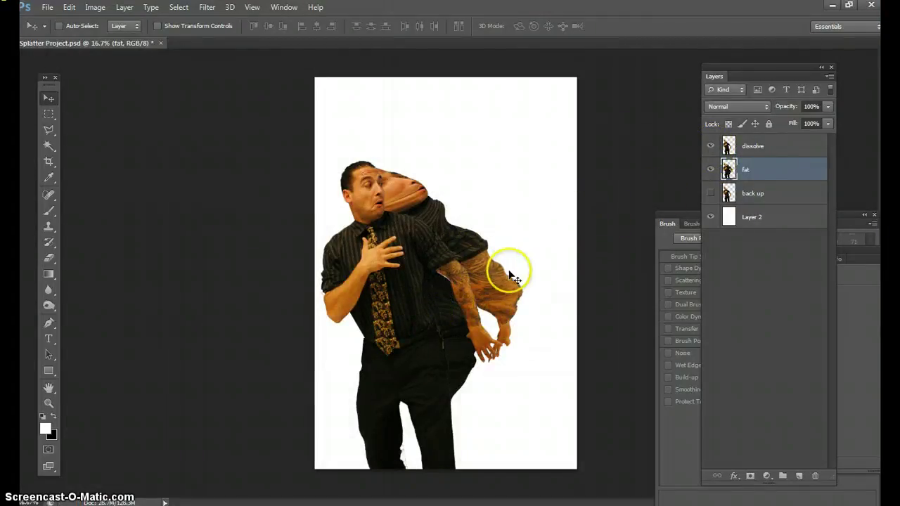
pyautogui.moveTo(470, 285); pyautogui.dragTo(499, 299)
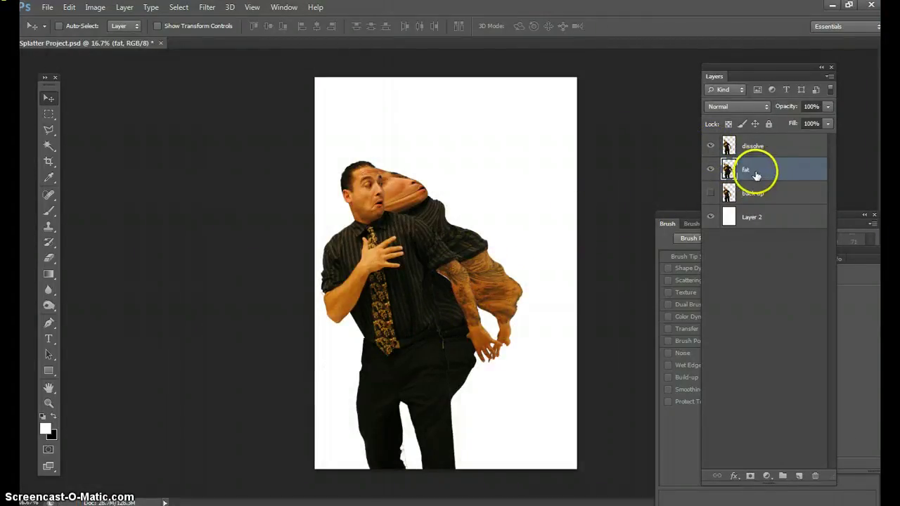
pyautogui.click(207, 7)
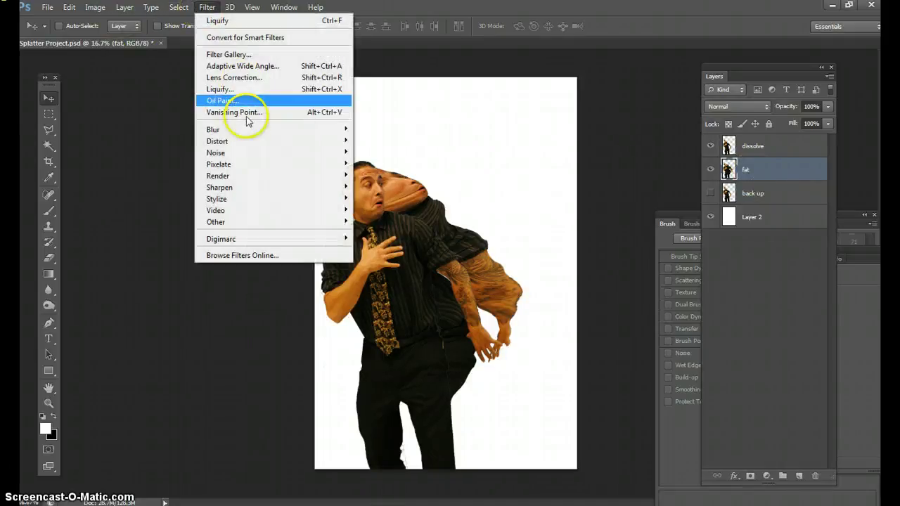
pyautogui.click(221, 100)
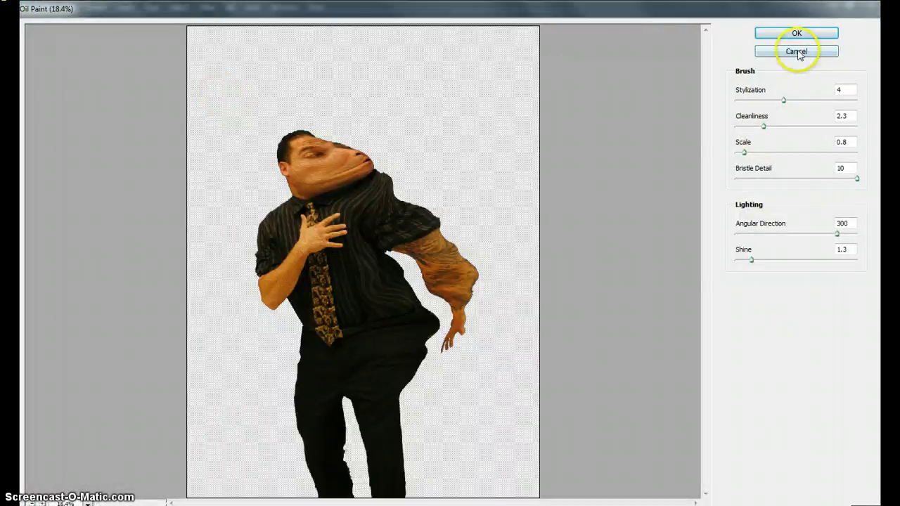
pyautogui.click(796, 52)
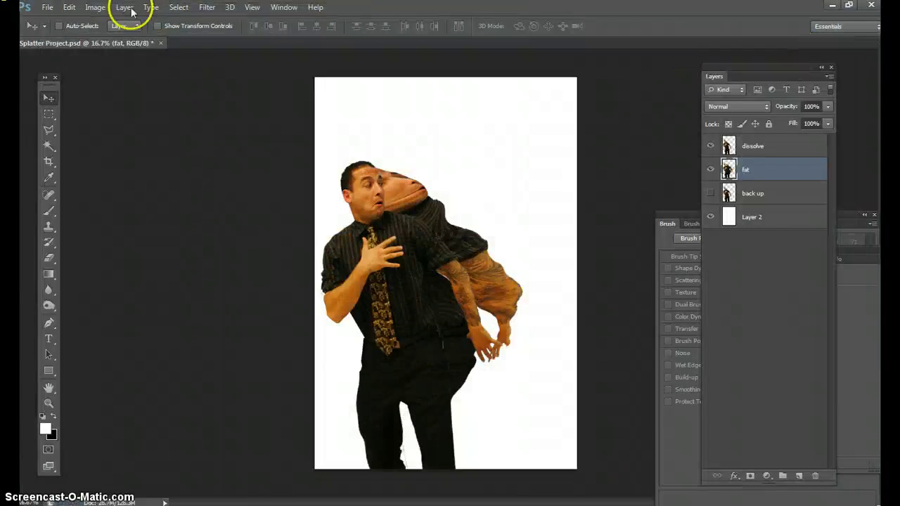
# Liquify the fat layer again, stretching the shirt side, sleeve and tattooed forearm farther out from the body, and apply it
pyautogui.click(207, 7)
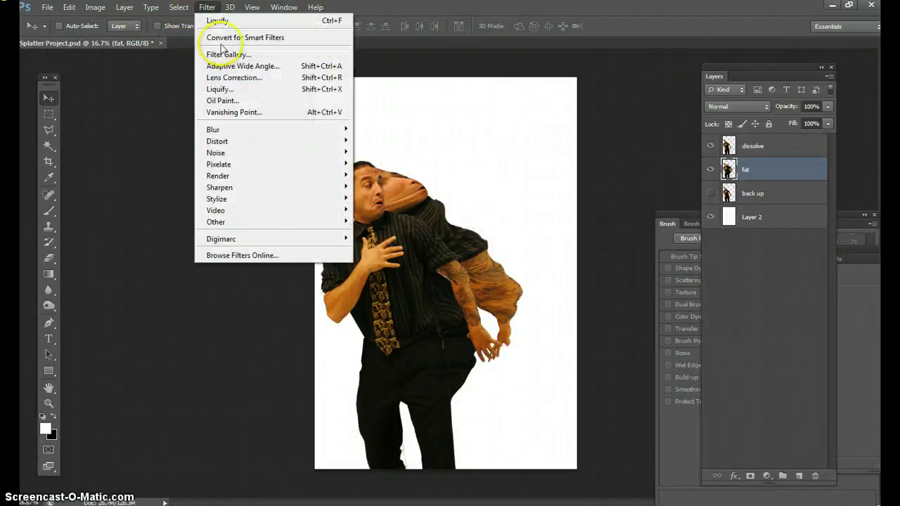
pyautogui.click(234, 89)
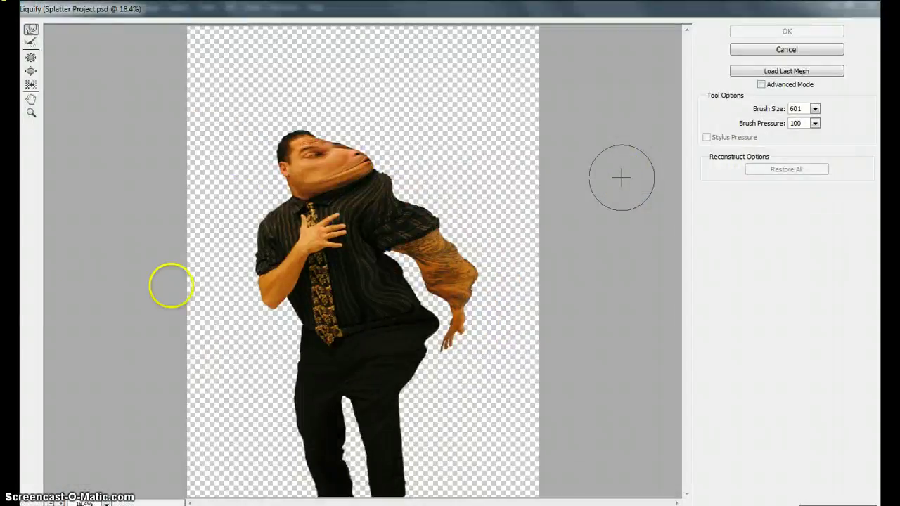
pyautogui.moveTo(371, 288)
pyautogui.mouseDown()
pyautogui.moveTo(436, 295)
pyautogui.moveTo(434, 283)
pyautogui.moveTo(384, 251)
pyautogui.mouseUp()
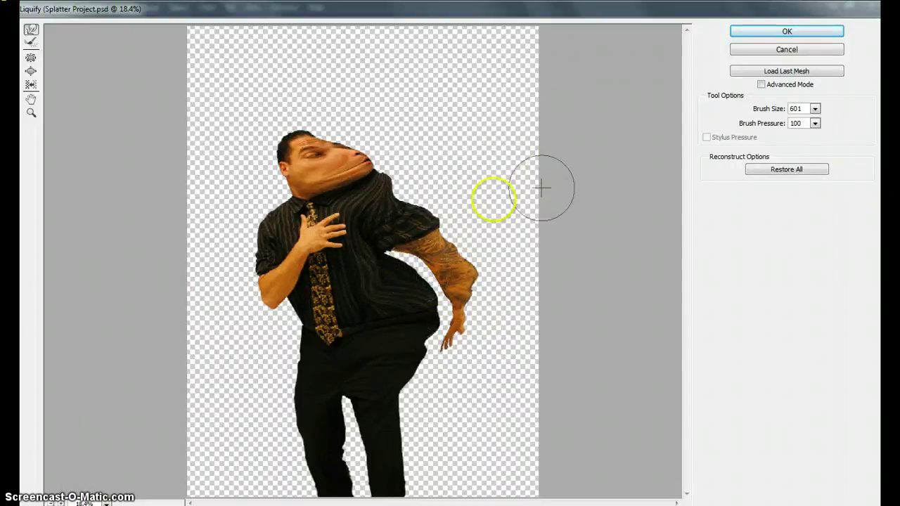
pyautogui.moveTo(541, 187)
pyautogui.mouseDown()
pyautogui.moveTo(408, 300)
pyautogui.moveTo(426, 275)
pyautogui.moveTo(415, 271)
pyautogui.moveTo(454, 273)
pyautogui.moveTo(362, 249)
pyautogui.moveTo(401, 255)
pyautogui.moveTo(452, 233)
pyautogui.moveTo(421, 209)
pyautogui.moveTo(457, 183)
pyautogui.moveTo(368, 237)
pyautogui.moveTo(439, 176)
pyautogui.moveTo(405, 187)
pyautogui.moveTo(419, 157)
pyautogui.moveTo(462, 267)
pyautogui.mouseUp()
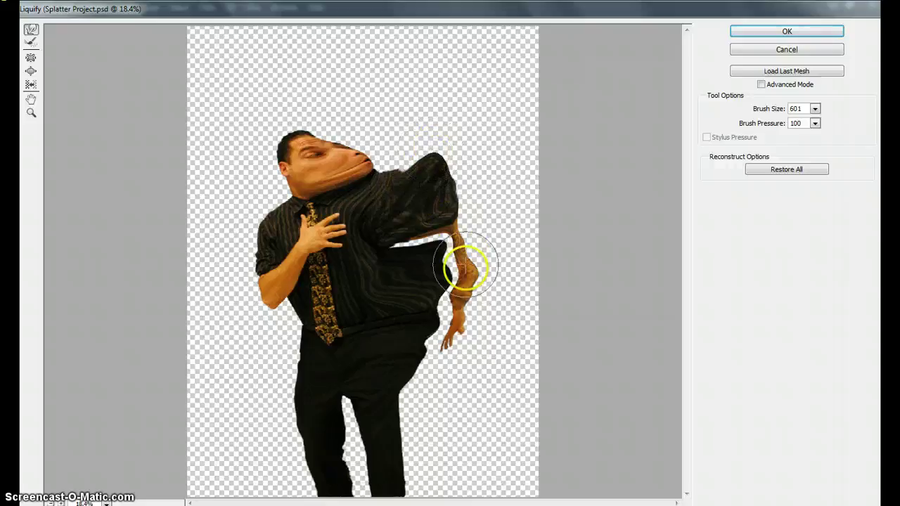
pyautogui.moveTo(498, 291)
pyautogui.mouseDown()
pyautogui.moveTo(471, 253)
pyautogui.moveTo(516, 222)
pyautogui.moveTo(452, 231)
pyautogui.moveTo(520, 185)
pyautogui.moveTo(496, 260)
pyautogui.moveTo(461, 253)
pyautogui.moveTo(468, 246)
pyautogui.moveTo(433, 270)
pyautogui.mouseUp()
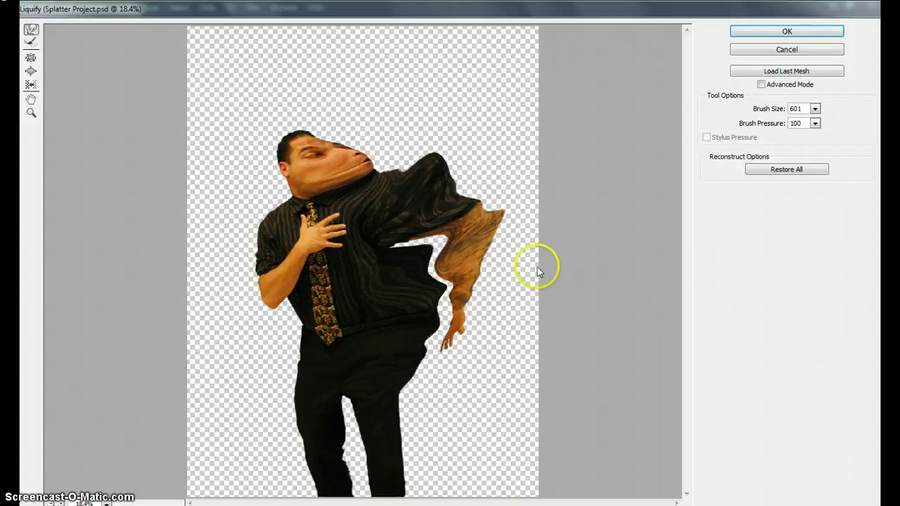
pyautogui.moveTo(486, 263); pyautogui.dragTo(511, 309)
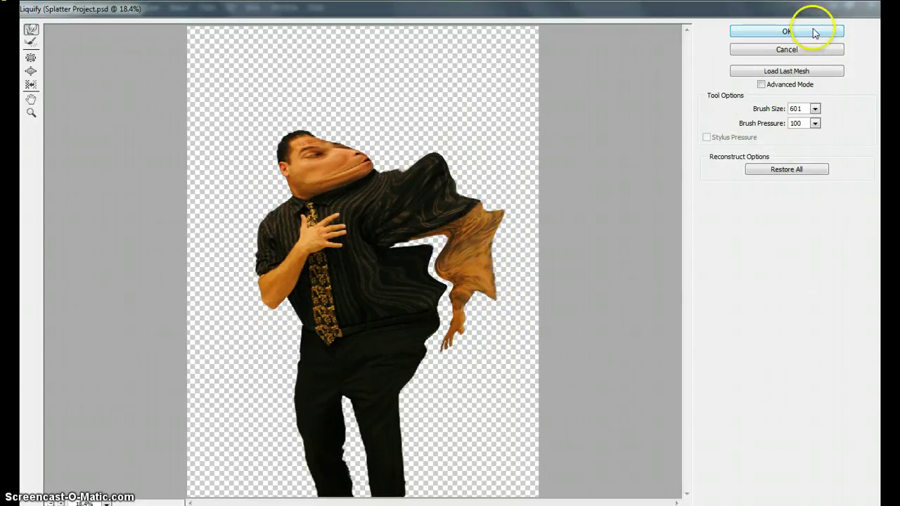
pyautogui.click(786, 31)
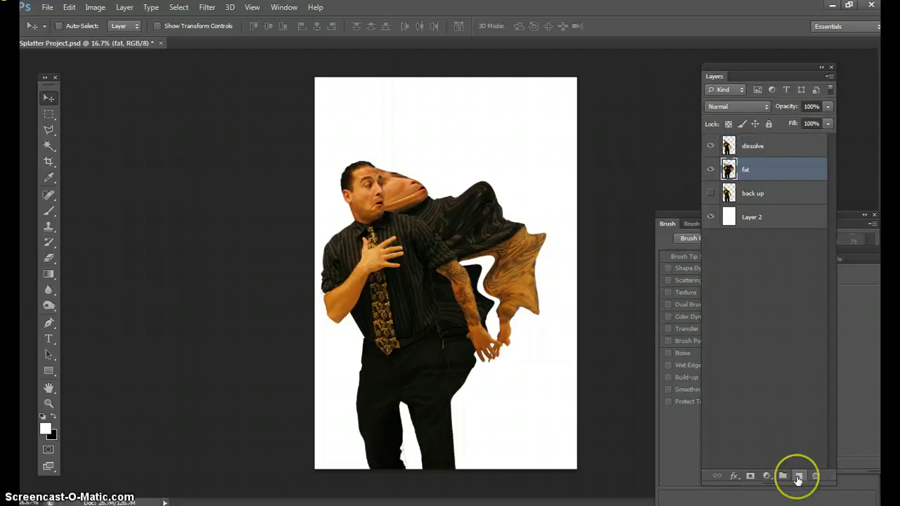
# Add a layer mask inverted to black on the fat layer and a white layer mask on the dissolve layer
pyautogui.click(750, 477)
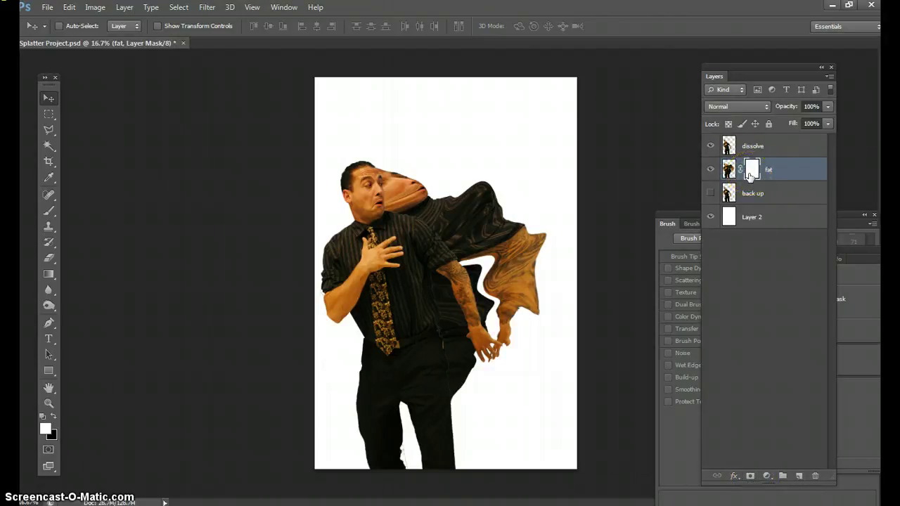
pyautogui.hotkey('ctrl', 'i')
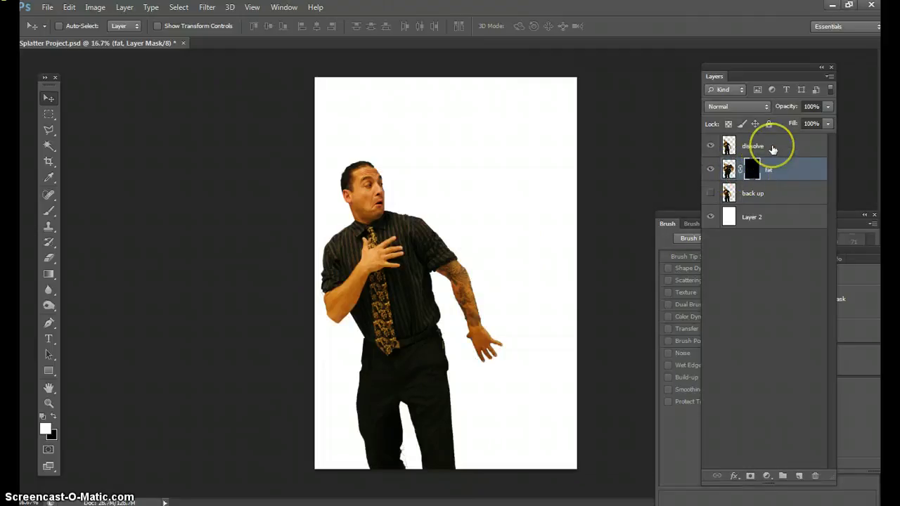
pyautogui.click(772, 149)
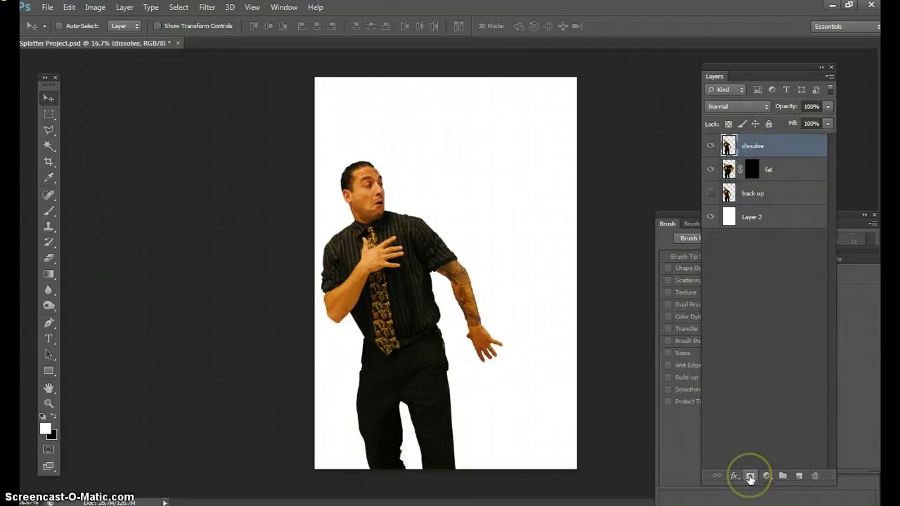
pyautogui.click(757, 145)
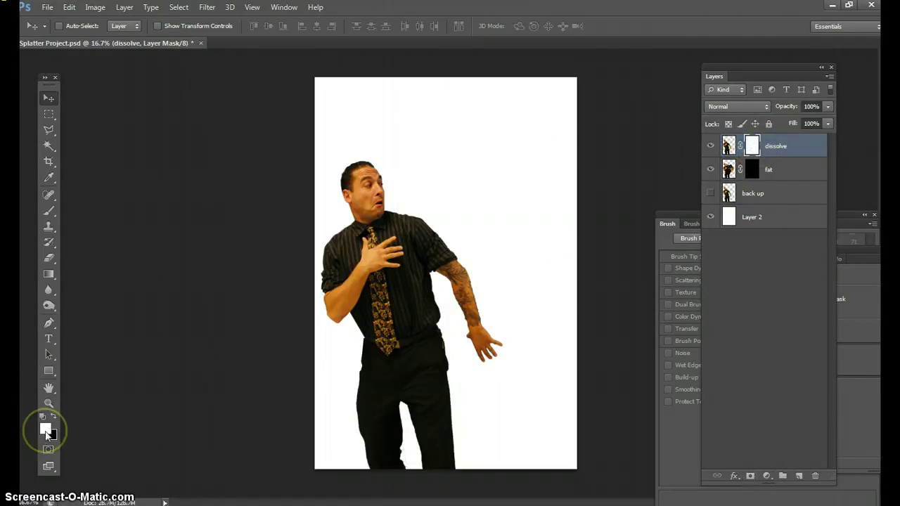
# Make black the foreground color and activate the Brush tool for the dissolve layer's mask
pyautogui.click(53, 416)
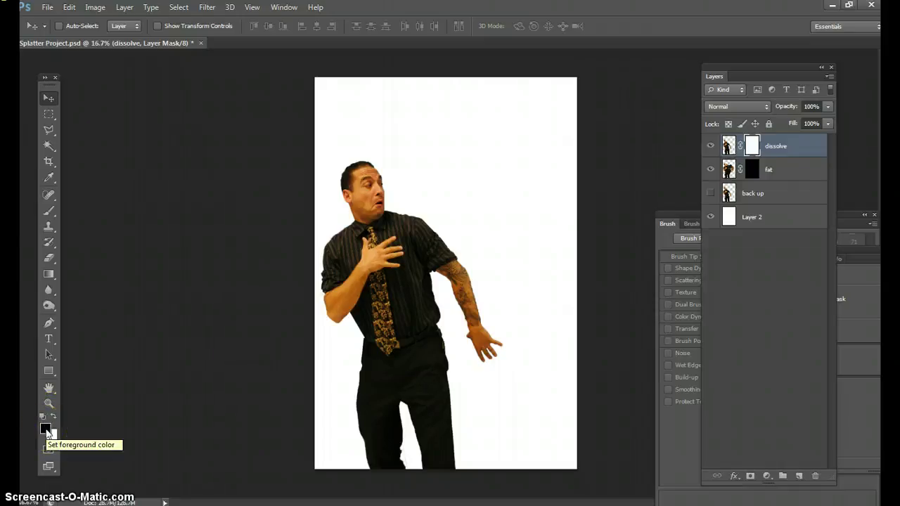
pyautogui.click(48, 433)
pyautogui.click(47, 209)
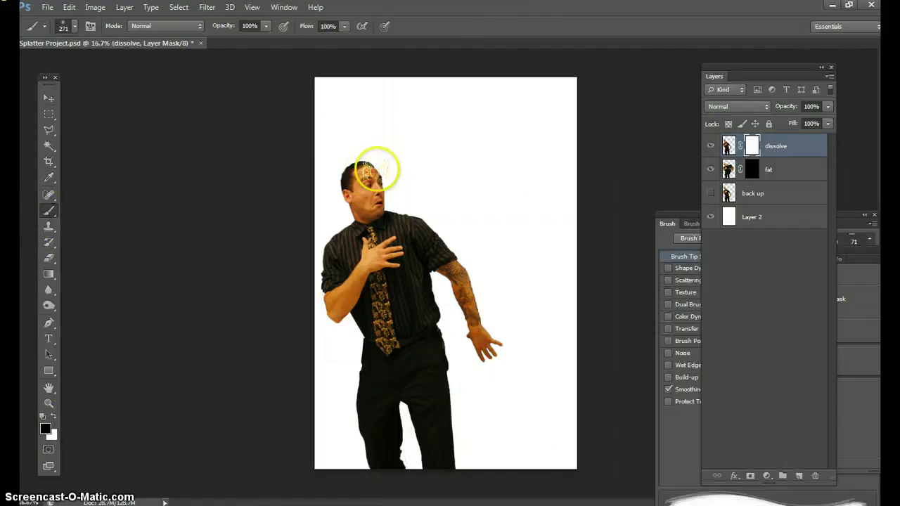
# Choose the 59 px spatter brush preset and set its size to 201 px
pyautogui.click(74, 28)
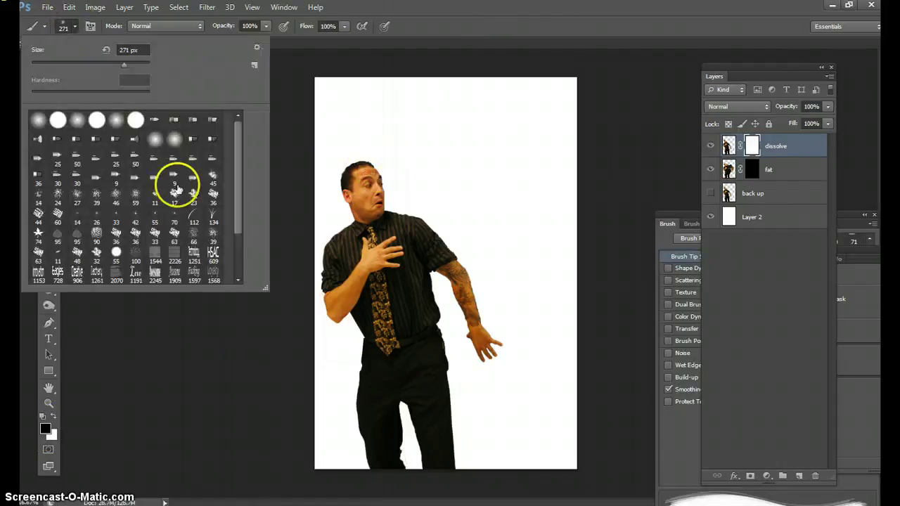
pyautogui.click(134, 206)
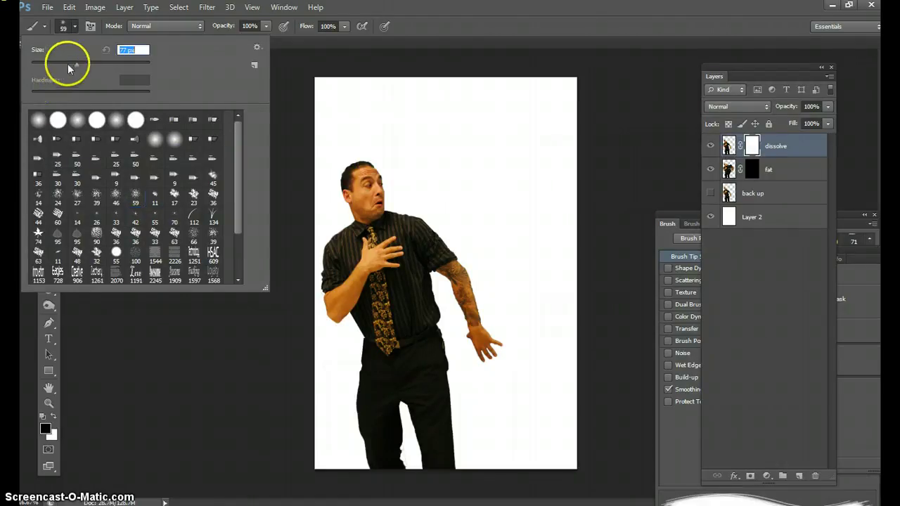
pyautogui.click(471, 141)
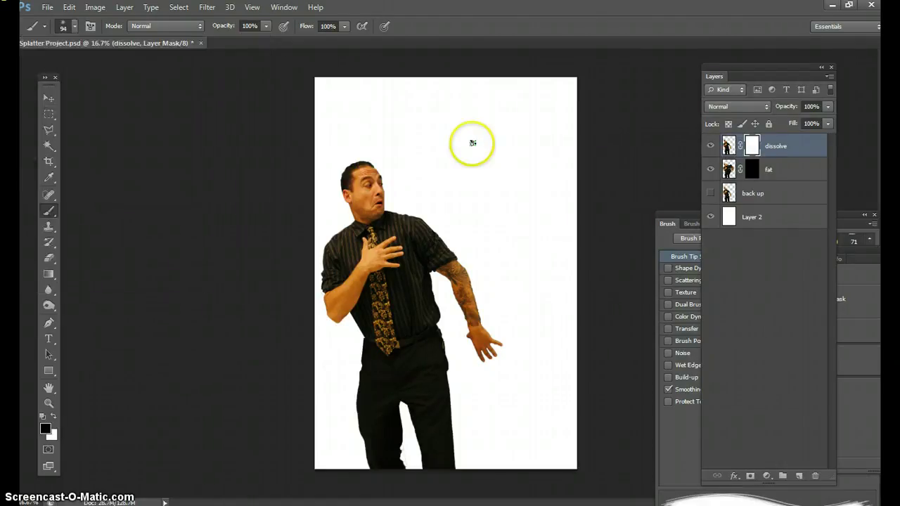
pyautogui.click(76, 27)
pyautogui.moveTo(80, 61); pyautogui.dragTo(87, 63)
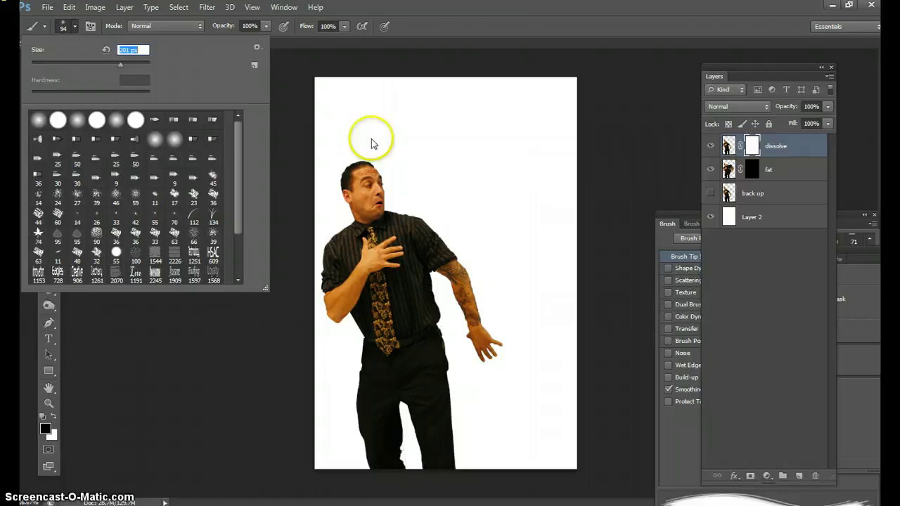
pyautogui.click(450, 186)
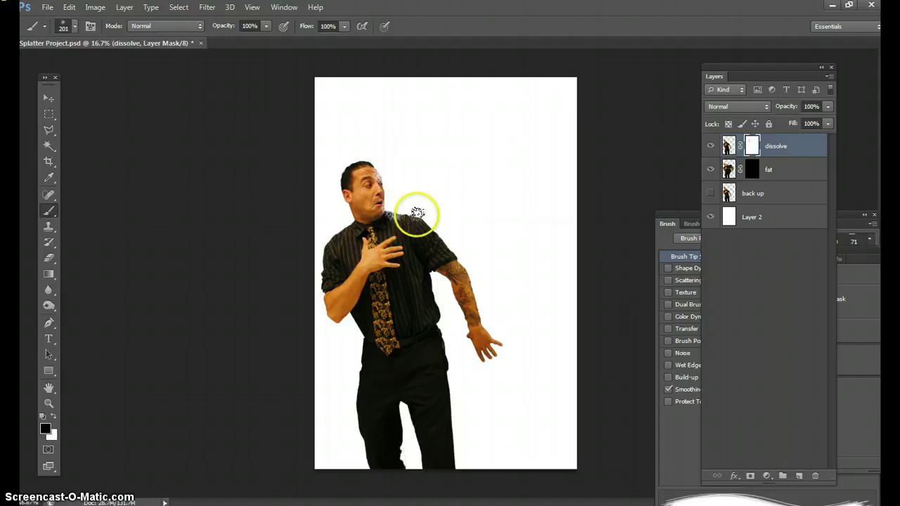
# Paint spatter along the man's shoulder edge on the dissolve layer's mask, setting the brush to 262 px and -9° partway through
pyautogui.moveTo(410, 212); pyautogui.dragTo(460, 252)
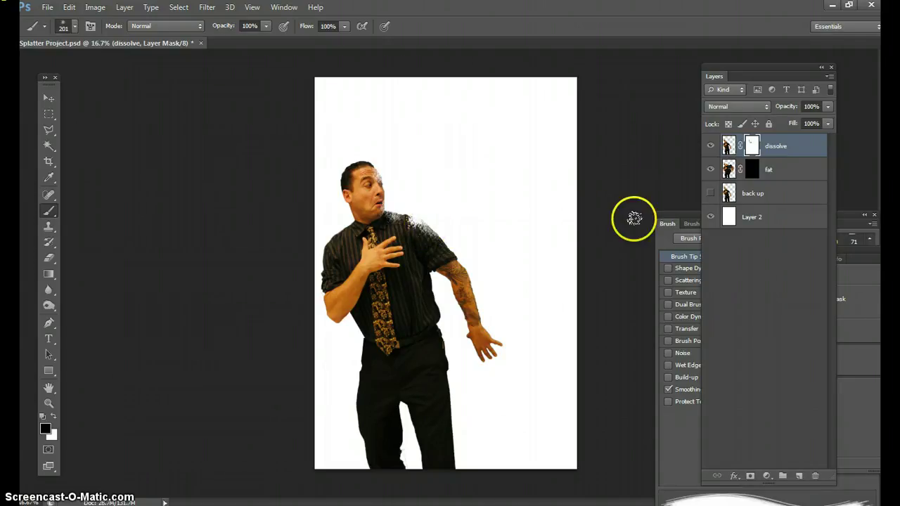
pyautogui.click(91, 27)
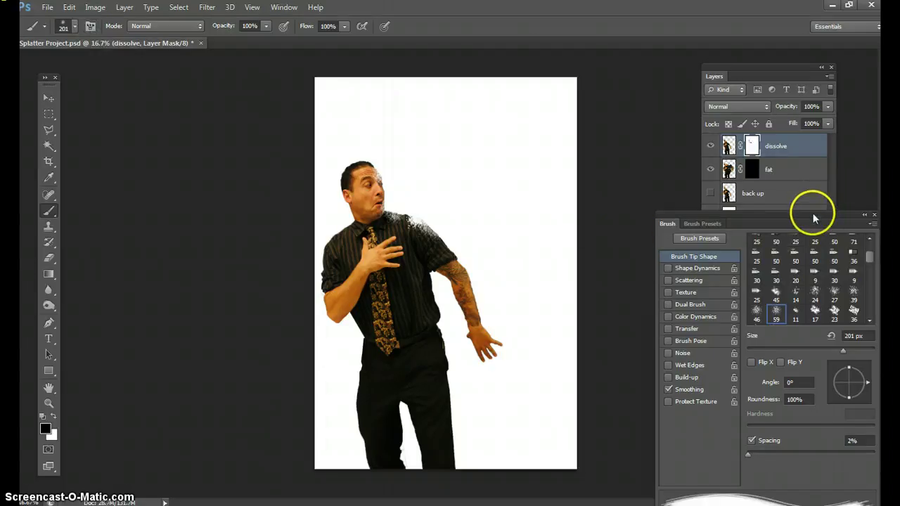
pyautogui.moveTo(812, 213)
pyautogui.mouseDown()
pyautogui.moveTo(773, 176)
pyautogui.moveTo(777, 157)
pyautogui.mouseUp()
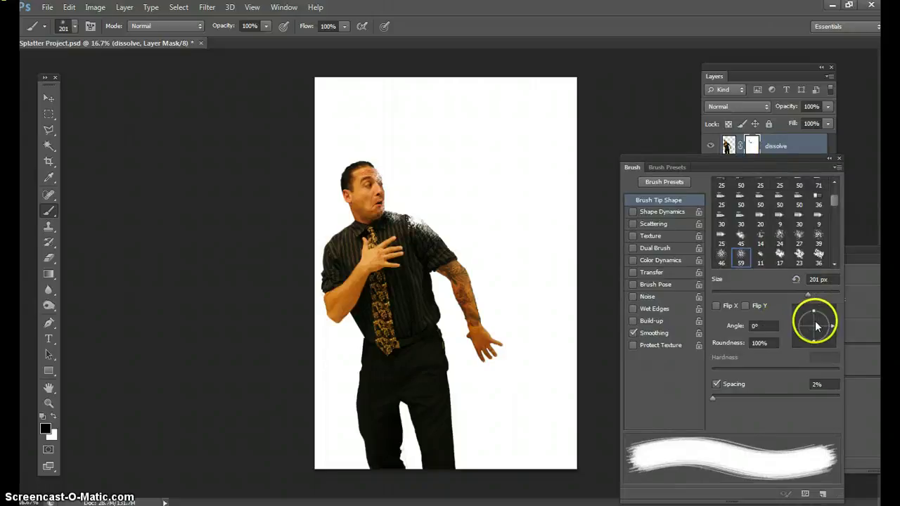
pyautogui.moveTo(815, 324); pyautogui.dragTo(816, 323)
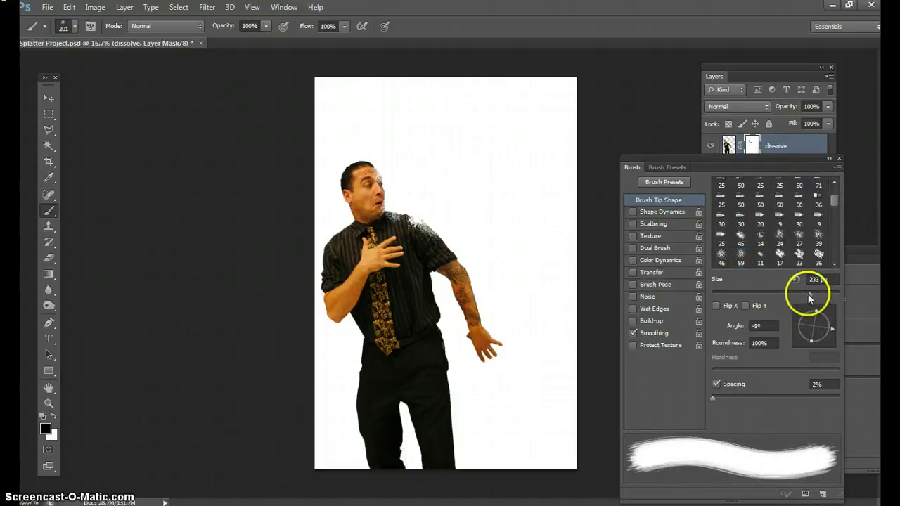
pyautogui.click(442, 231)
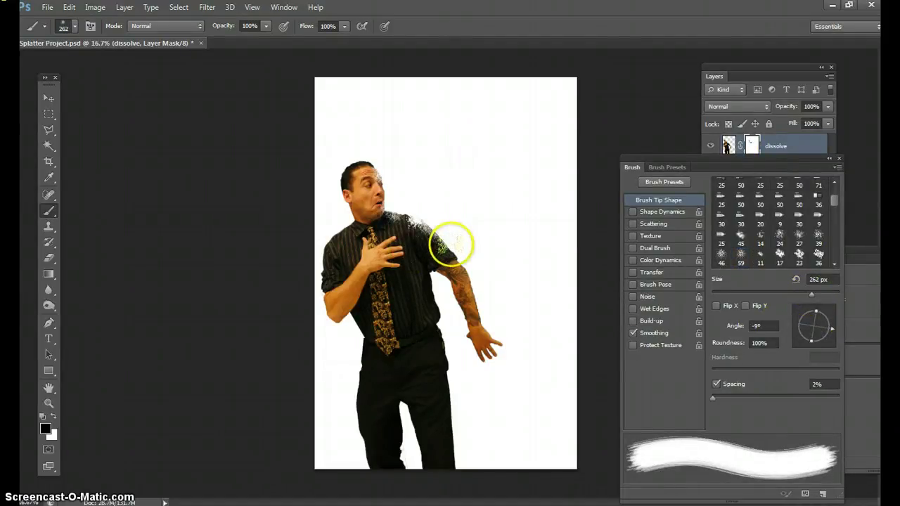
pyautogui.moveTo(437, 239)
pyautogui.mouseDown()
pyautogui.moveTo(422, 234)
pyautogui.moveTo(432, 225)
pyautogui.mouseUp()
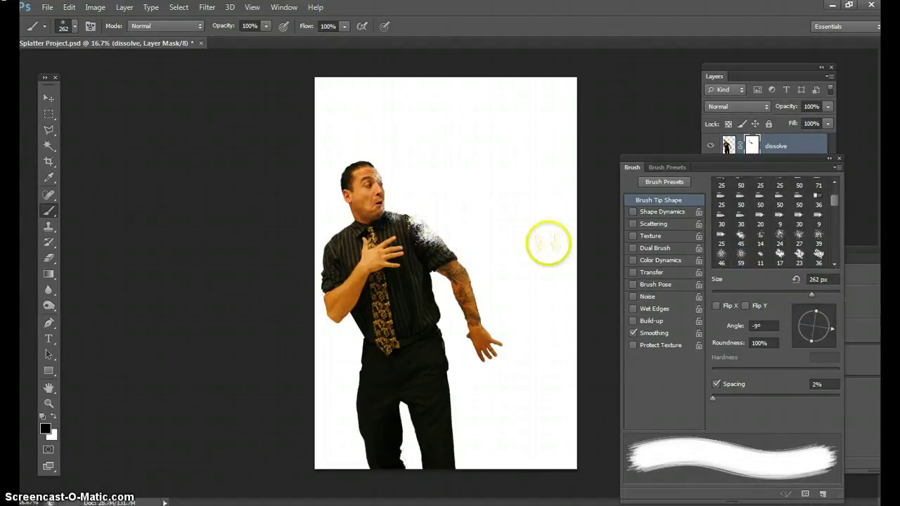
# Enlarge the brush to 367 px and spatter away the armpit, shirt side, upper forearm and waist, varying the tip angle between 49°, 90° and 23°
pyautogui.moveTo(817, 301)
pyautogui.mouseDown()
pyautogui.moveTo(823, 316)
pyautogui.moveTo(817, 292)
pyautogui.mouseUp()
pyautogui.moveTo(482, 321)
pyautogui.mouseDown()
pyautogui.moveTo(438, 297)
pyautogui.moveTo(432, 279)
pyautogui.mouseUp()
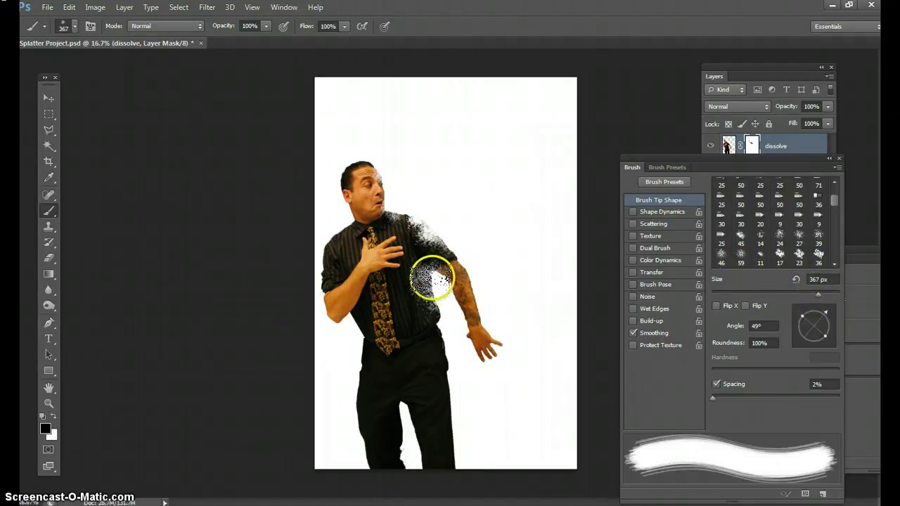
pyautogui.moveTo(818, 320); pyautogui.dragTo(814, 312)
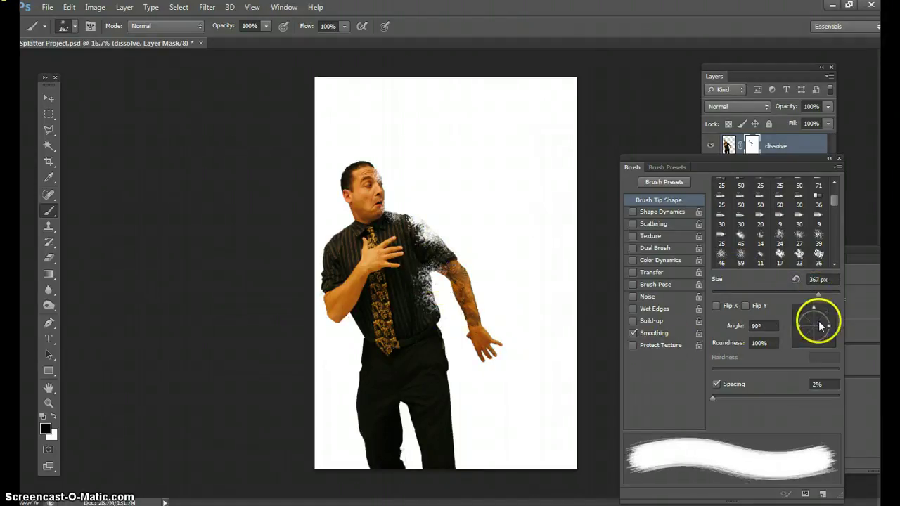
pyautogui.moveTo(457, 304)
pyautogui.mouseDown()
pyautogui.moveTo(424, 275)
pyautogui.moveTo(479, 325)
pyautogui.moveTo(461, 333)
pyautogui.moveTo(435, 267)
pyautogui.moveTo(506, 336)
pyautogui.mouseUp()
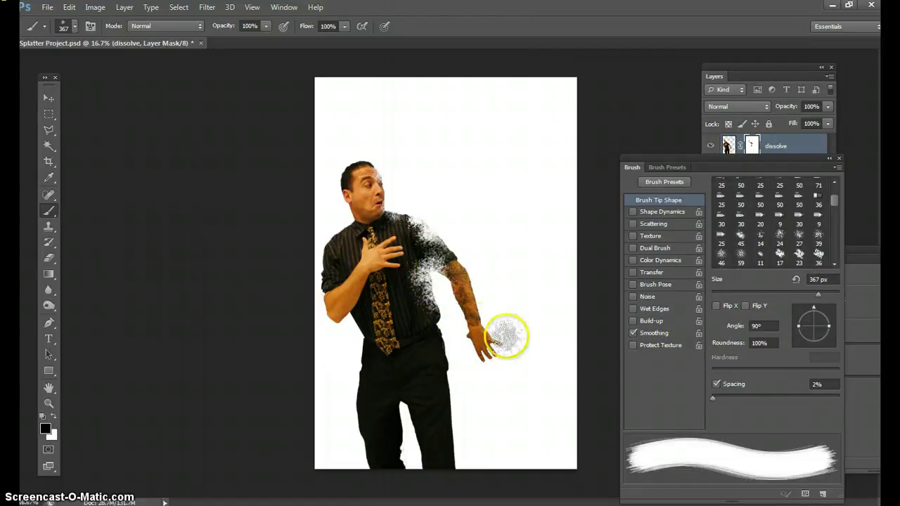
pyautogui.moveTo(807, 317); pyautogui.dragTo(824, 320)
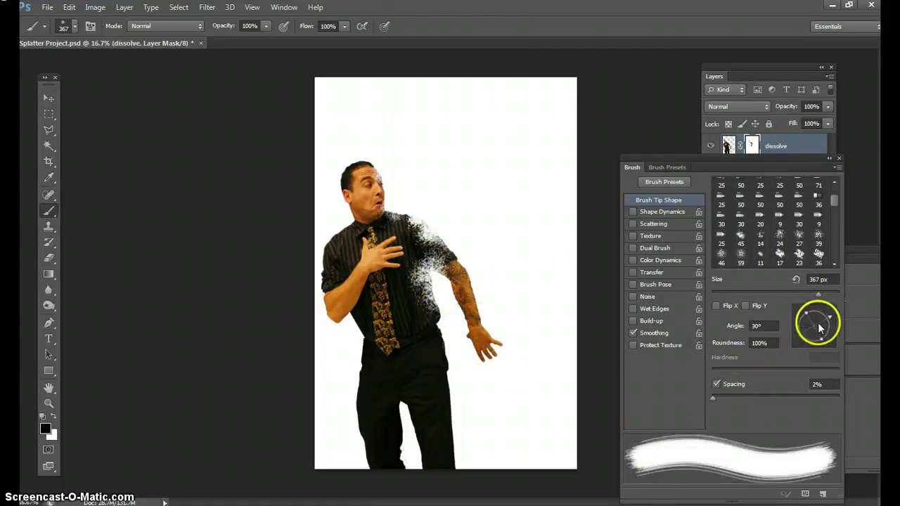
pyautogui.moveTo(461, 361); pyautogui.dragTo(437, 325)
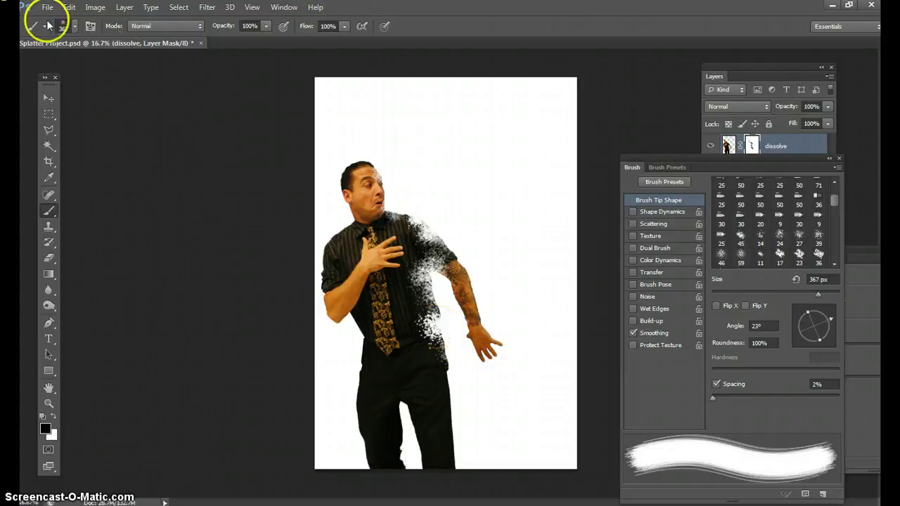
# Choose the 39 px spatter brush preset, rotate its tip to -10° and set its size to 157 px
pyautogui.click(79, 27)
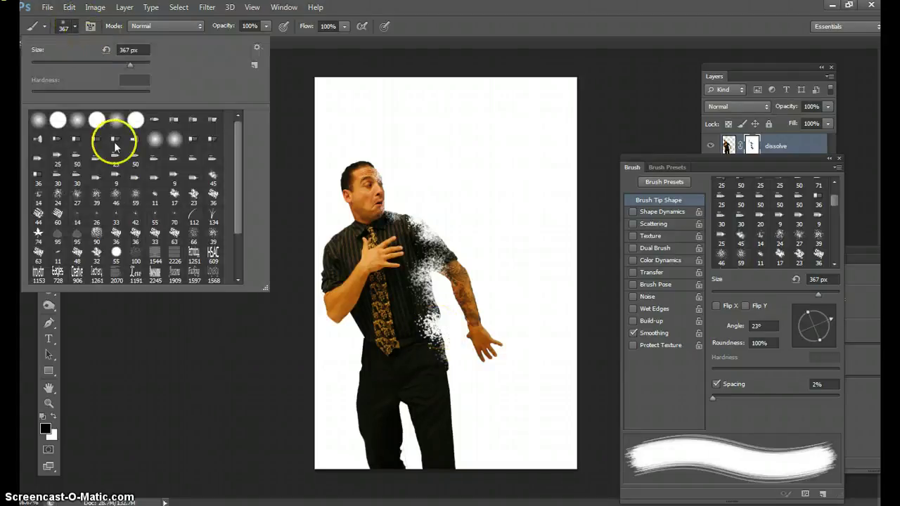
pyautogui.click(95, 198)
pyautogui.click(819, 327)
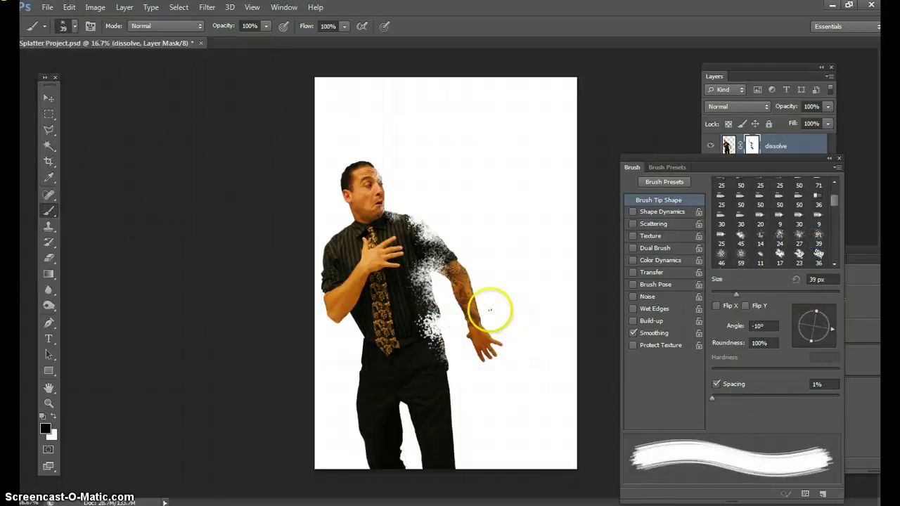
pyautogui.click(755, 292)
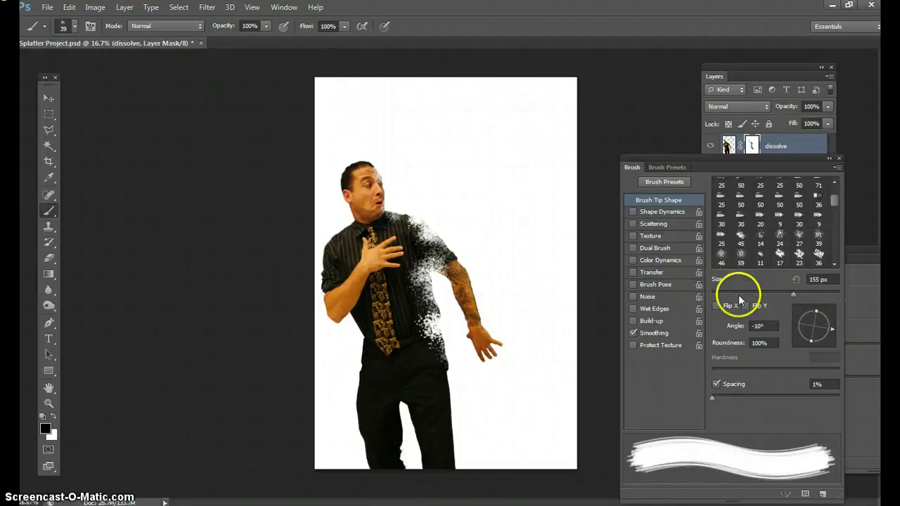
# Paint finer spatter on the dissolve layer's mask over the sleeve, tattooed forearm, hand and hip edge
pyautogui.moveTo(466, 342)
pyautogui.mouseDown()
pyautogui.moveTo(422, 305)
pyautogui.moveTo(437, 310)
pyautogui.mouseUp()
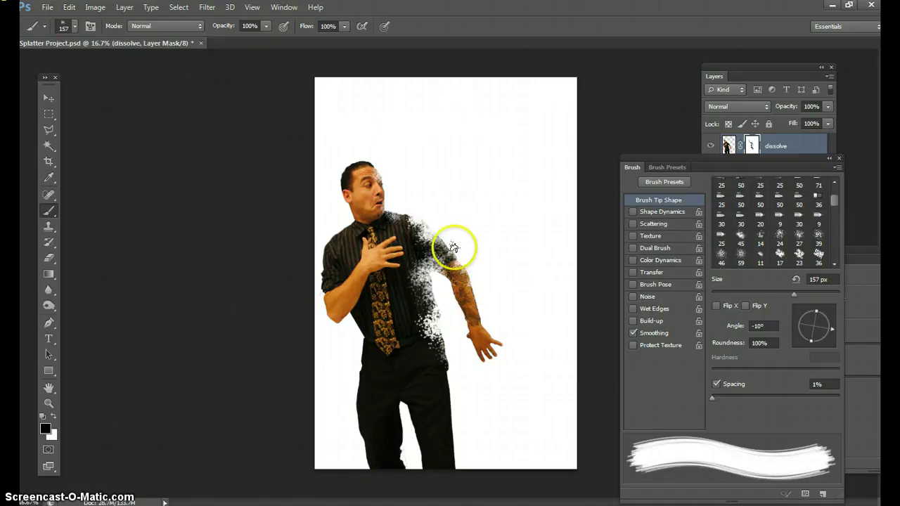
pyautogui.click(490, 336)
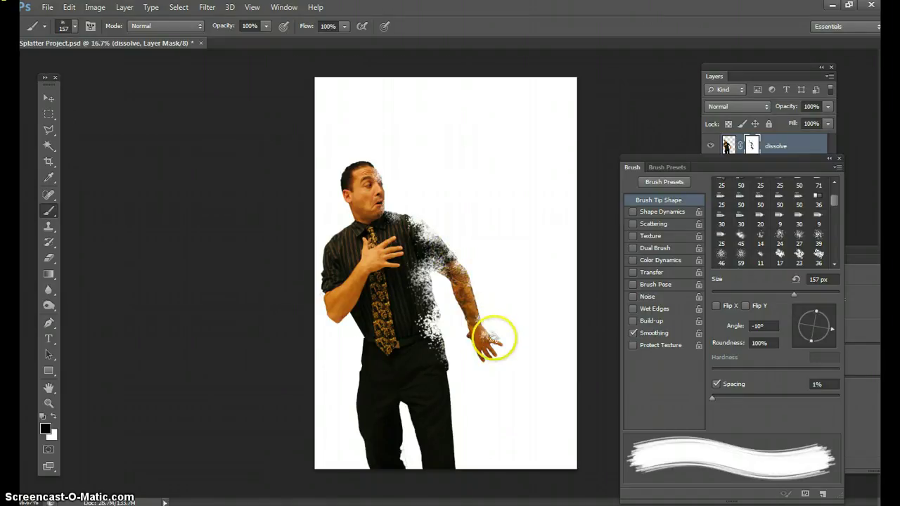
pyautogui.moveTo(461, 314)
pyautogui.mouseDown()
pyautogui.moveTo(451, 273)
pyautogui.moveTo(437, 276)
pyautogui.moveTo(434, 310)
pyautogui.moveTo(431, 303)
pyautogui.moveTo(438, 319)
pyautogui.moveTo(436, 290)
pyautogui.moveTo(481, 381)
pyautogui.moveTo(457, 372)
pyautogui.moveTo(432, 334)
pyautogui.moveTo(445, 350)
pyautogui.moveTo(450, 387)
pyautogui.moveTo(436, 295)
pyautogui.moveTo(451, 259)
pyautogui.moveTo(438, 243)
pyautogui.moveTo(435, 239)
pyautogui.mouseUp()
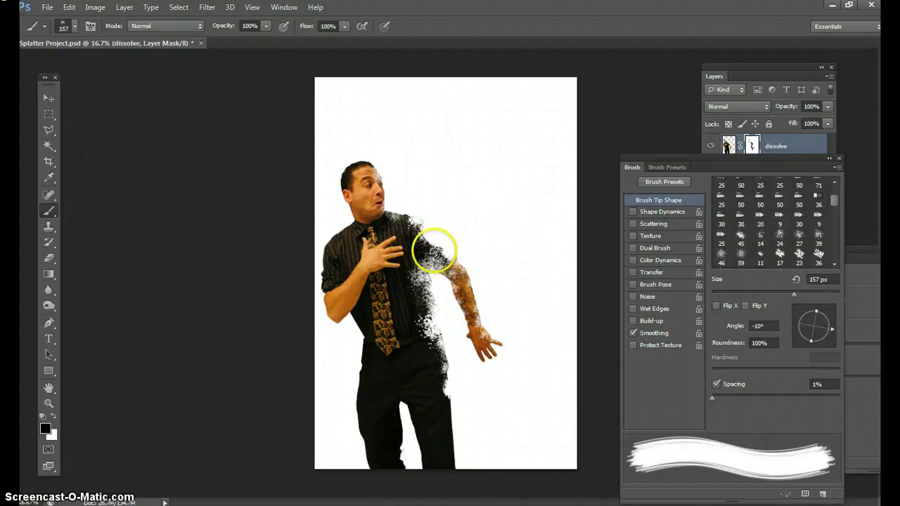
# Choose the 46 px spatter brush preset, set its size to 329 px and its tip angle to -56°
pyautogui.moveTo(814, 323); pyautogui.dragTo(817, 327)
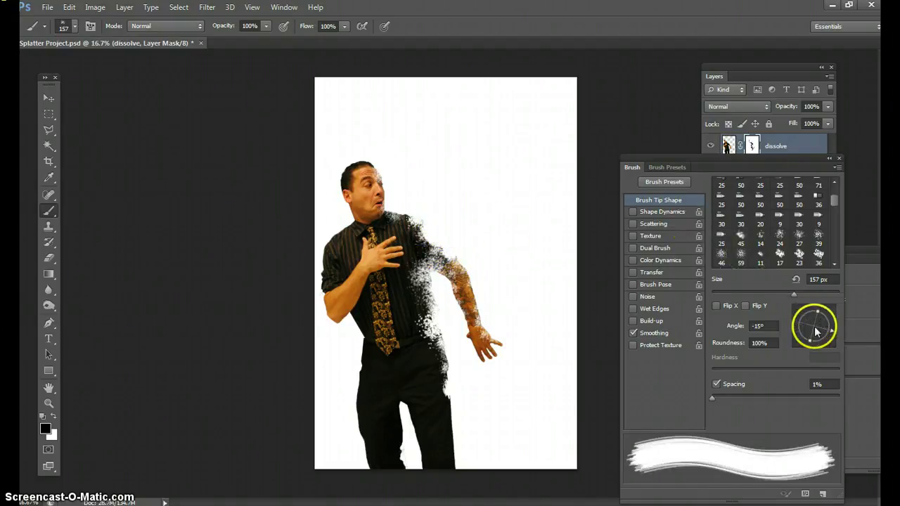
pyautogui.click(73, 27)
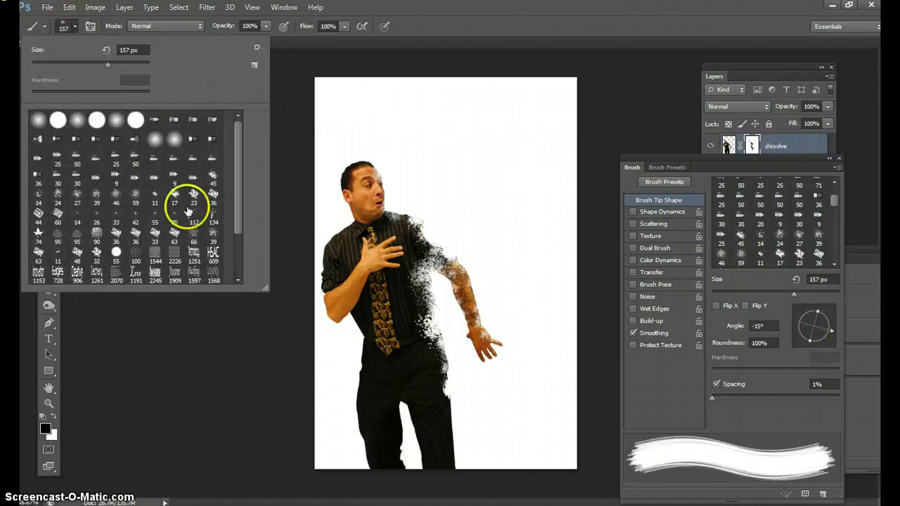
pyautogui.click(134, 194)
pyautogui.click(116, 194)
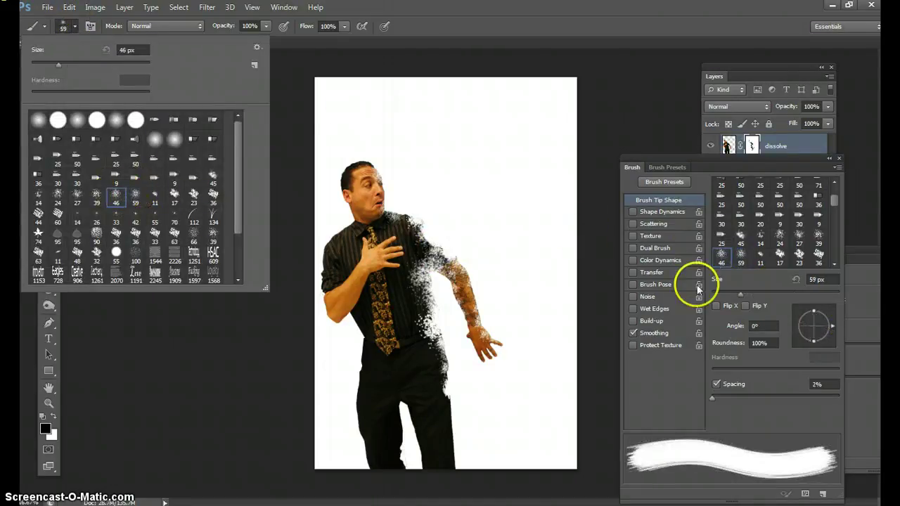
pyautogui.click(772, 292)
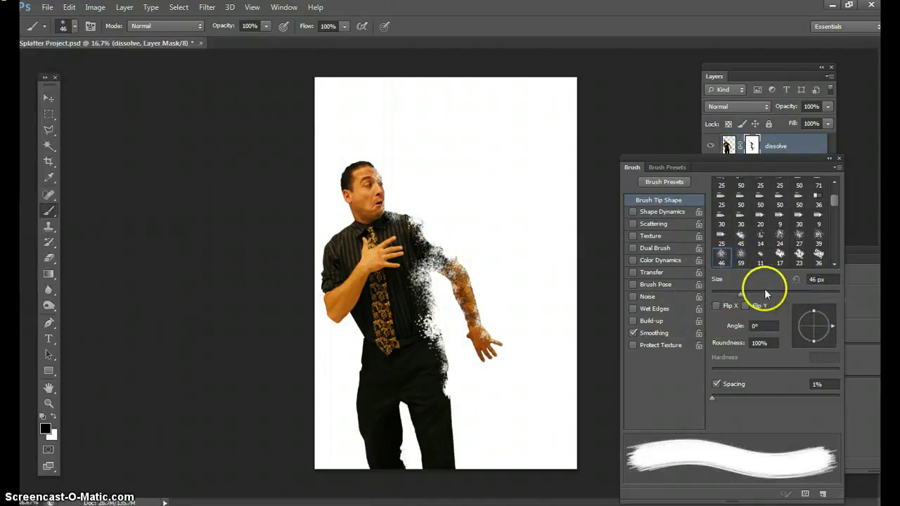
pyautogui.click(817, 333)
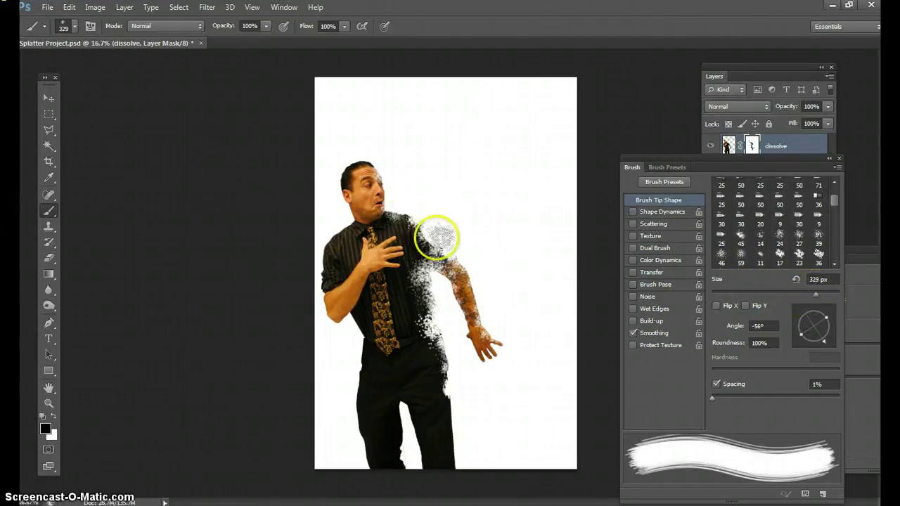
# Break up the sleeve and the outer edge of the tattooed forearm with spatter on the dissolve layer's mask
pyautogui.moveTo(443, 246)
pyautogui.mouseDown()
pyautogui.moveTo(477, 248)
pyautogui.moveTo(467, 251)
pyautogui.moveTo(477, 311)
pyautogui.mouseUp()
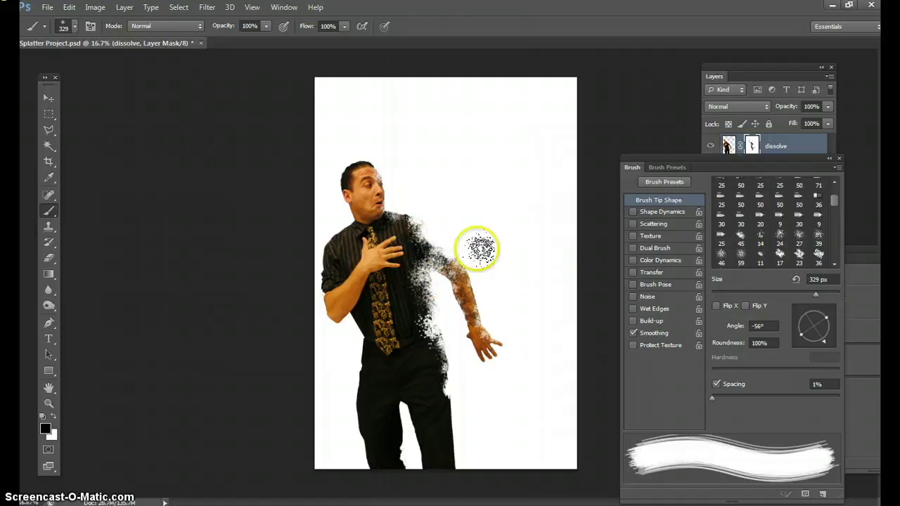
pyautogui.click(480, 313)
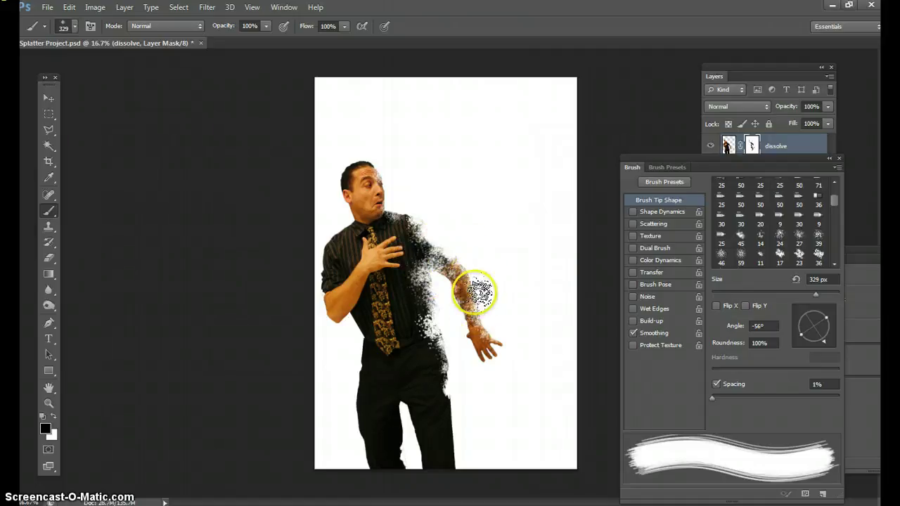
pyautogui.click(480, 291)
pyautogui.click(476, 279)
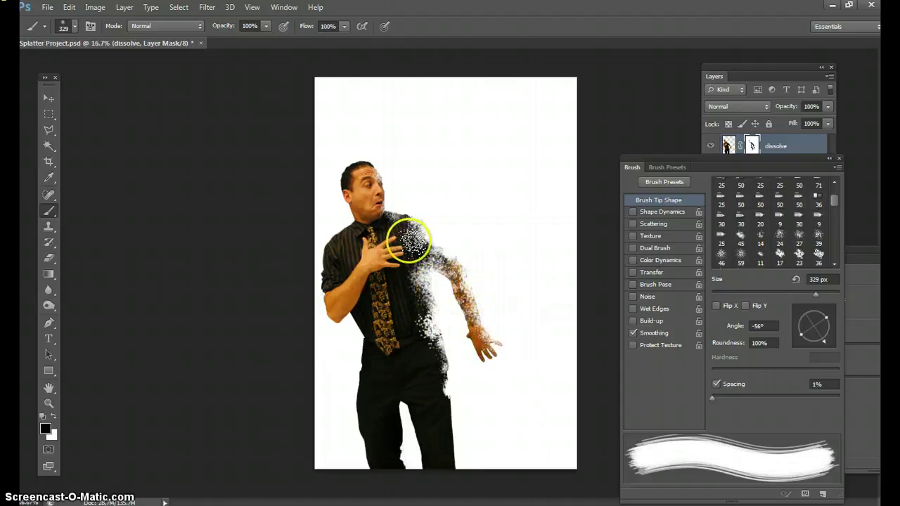
# Spatter away more of the shoulder, upper sleeve and waist edge on the dissolve layer's mask
pyautogui.click(425, 248)
pyautogui.moveTo(431, 249)
pyautogui.mouseDown()
pyautogui.moveTo(552, 205)
pyautogui.moveTo(512, 163)
pyautogui.moveTo(475, 217)
pyautogui.moveTo(407, 212)
pyautogui.mouseUp()
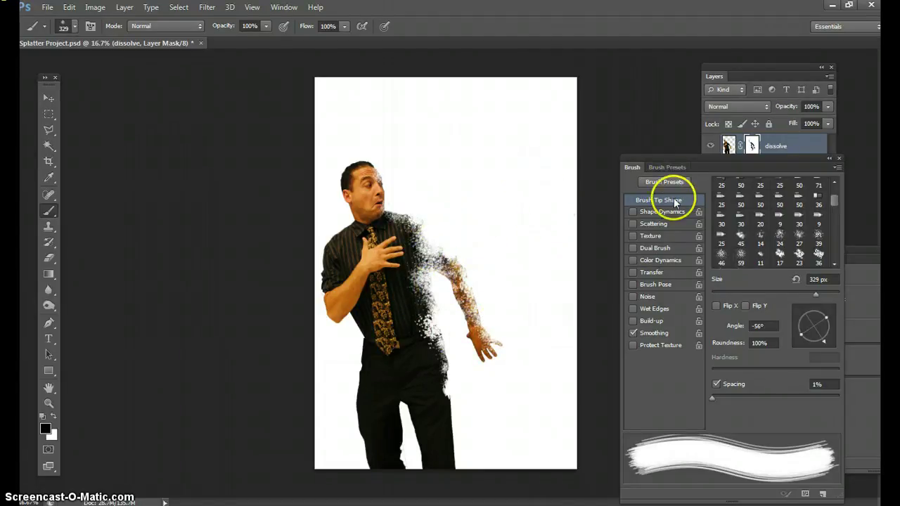
pyautogui.click(440, 361)
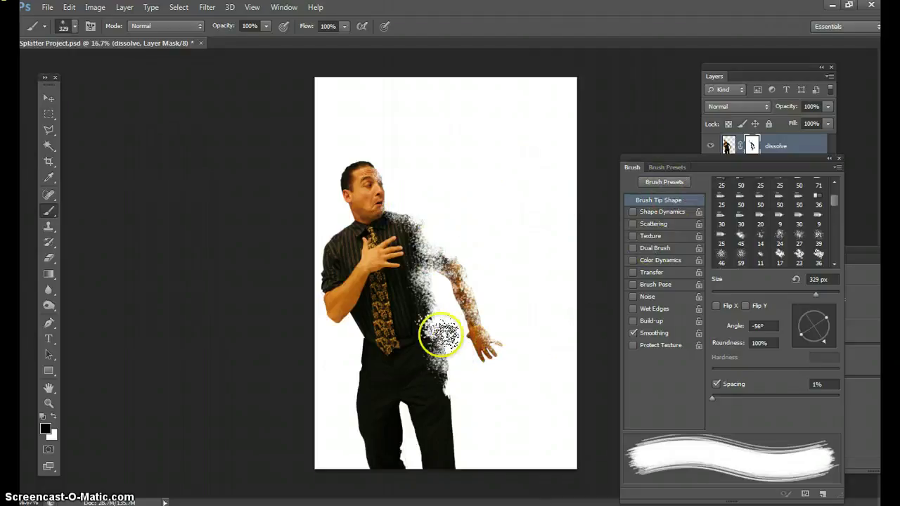
pyautogui.moveTo(440, 336)
pyautogui.mouseDown()
pyautogui.moveTo(422, 345)
pyautogui.moveTo(466, 329)
pyautogui.moveTo(446, 347)
pyautogui.mouseUp()
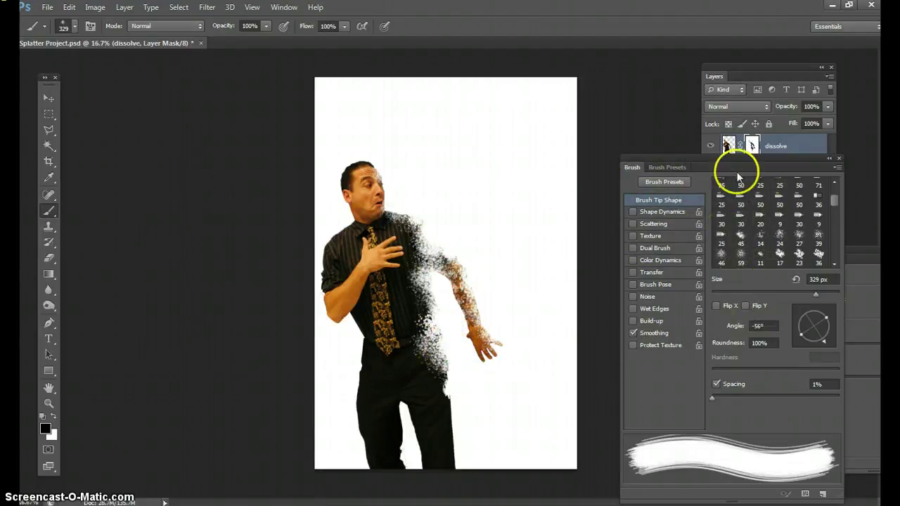
# Make white the foreground color and stamp spatter beside the shoulder on the fat layer's mask, rotating the brush tip to 21° between stamps
pyautogui.moveTo(746, 157)
pyautogui.mouseDown()
pyautogui.moveTo(766, 243)
pyautogui.moveTo(731, 220)
pyautogui.mouseUp()
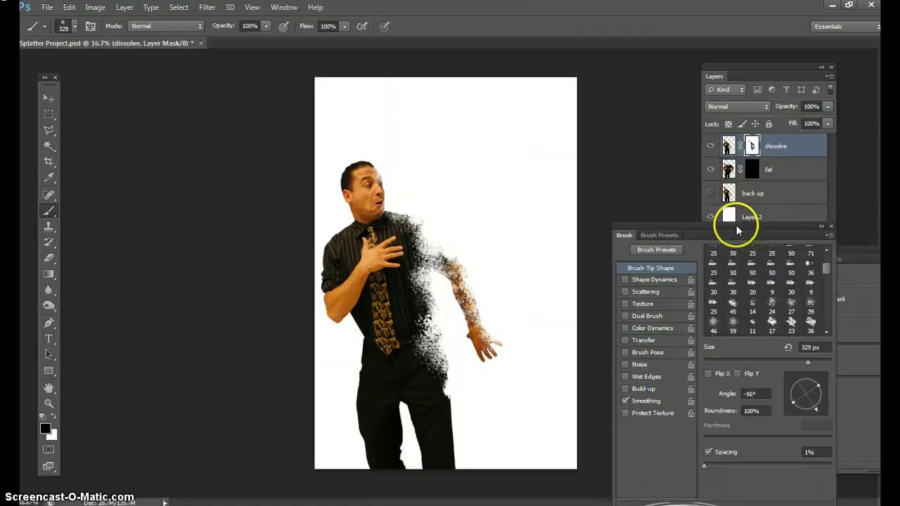
pyautogui.click(751, 171)
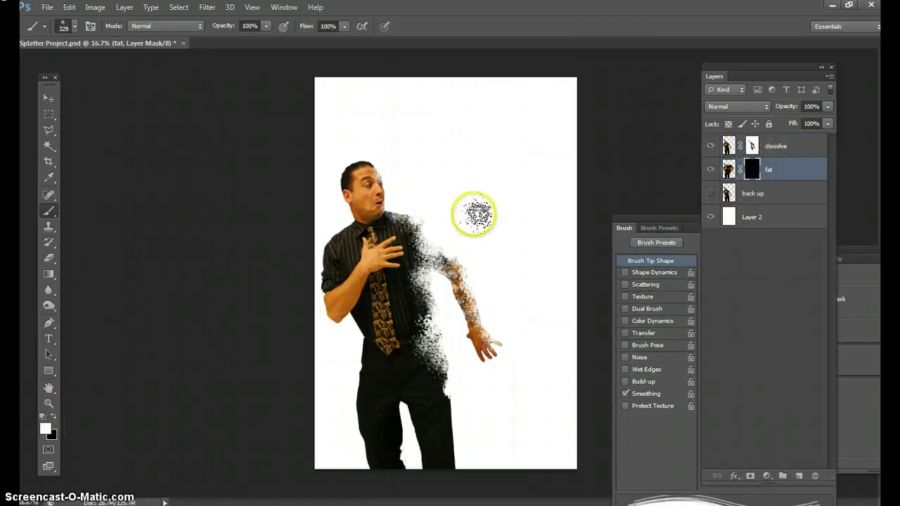
pyautogui.click(471, 220)
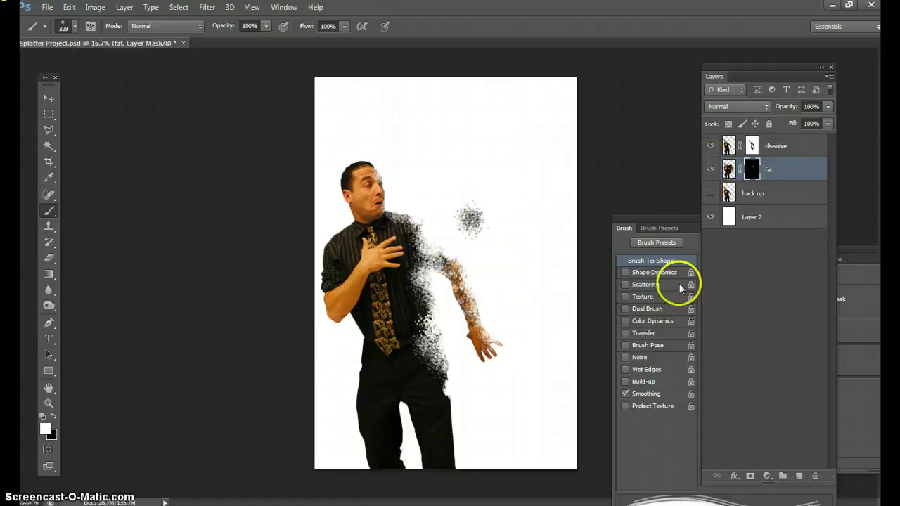
pyautogui.click(672, 222)
pyautogui.moveTo(811, 381); pyautogui.dragTo(822, 378)
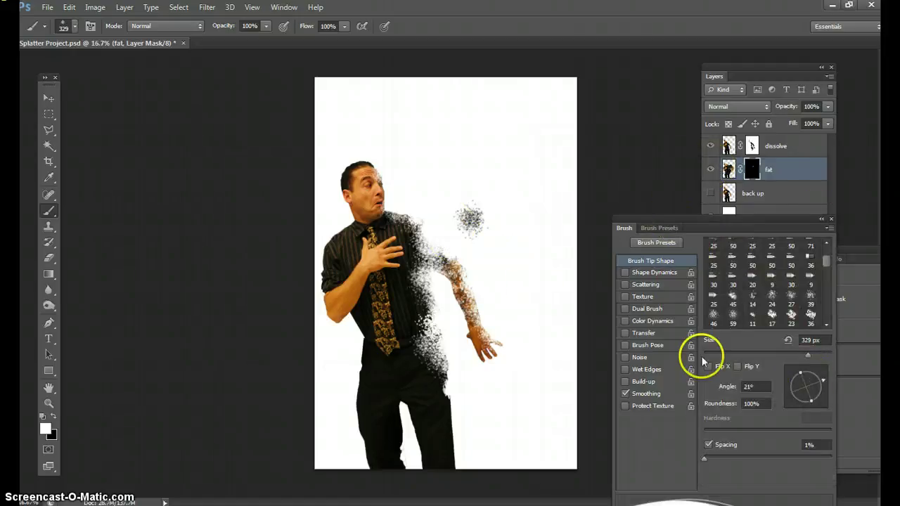
pyautogui.click(426, 232)
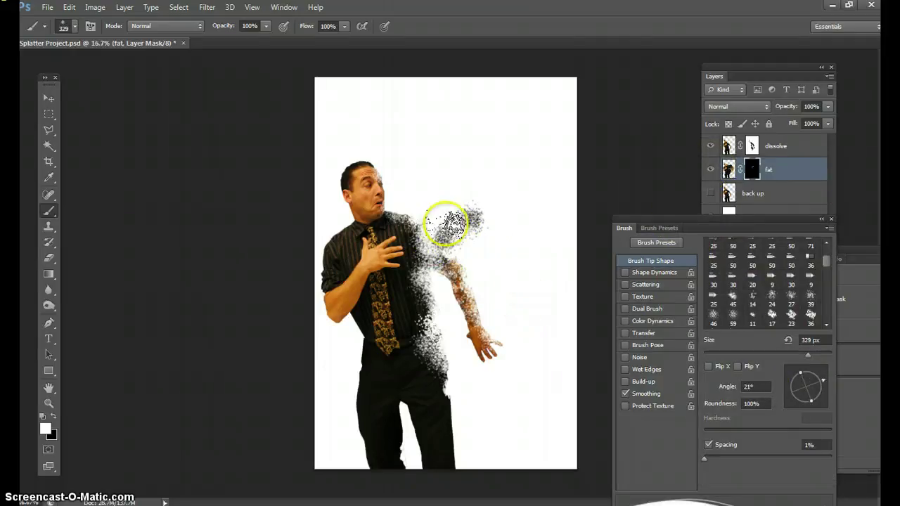
# Choose the 59 px spatter brush preset, set its size to 201 px and rotate its tip to -43°
pyautogui.click(76, 27)
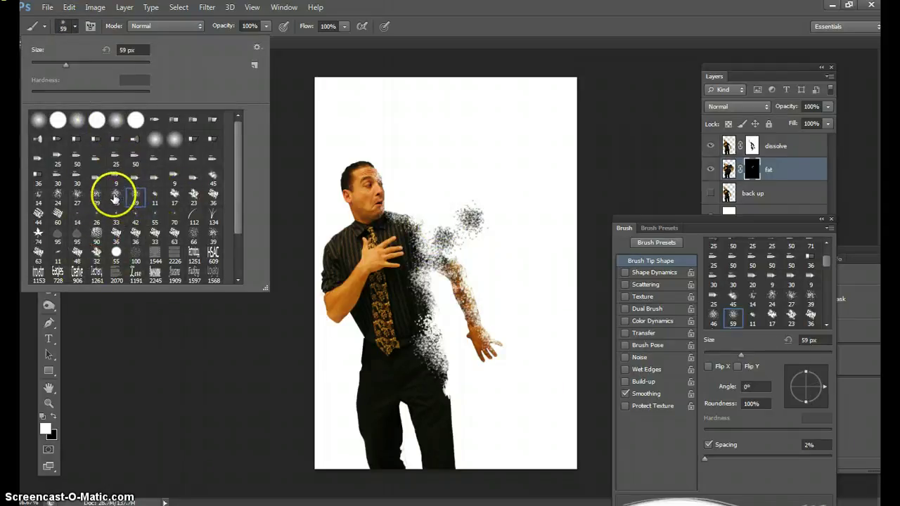
pyautogui.click(114, 199)
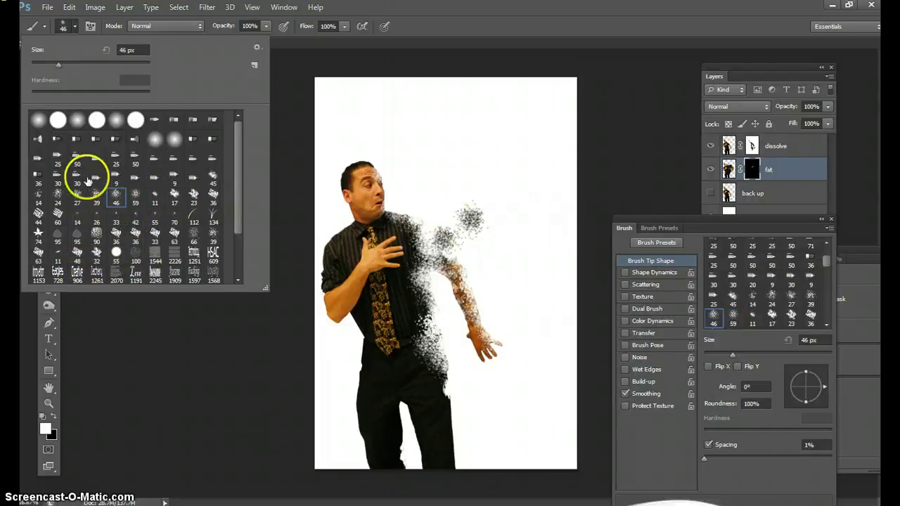
pyautogui.click(137, 198)
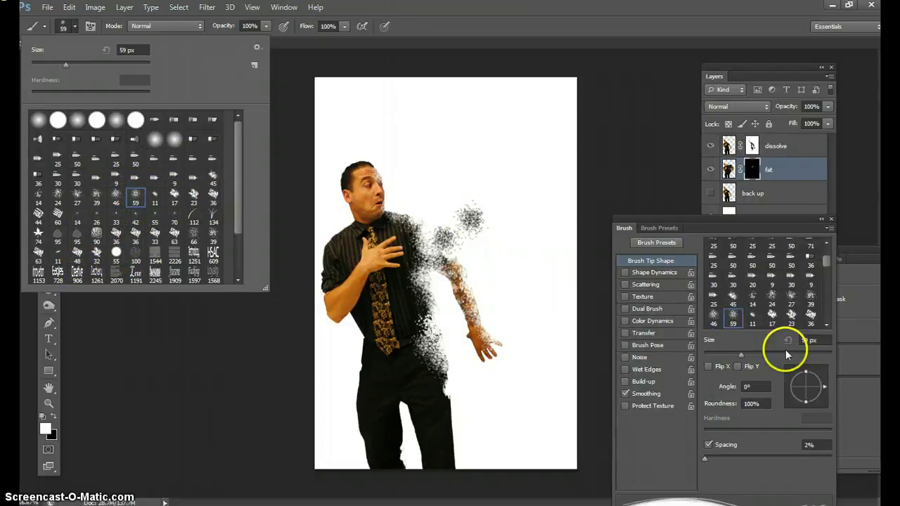
pyautogui.moveTo(746, 353); pyautogui.dragTo(773, 357)
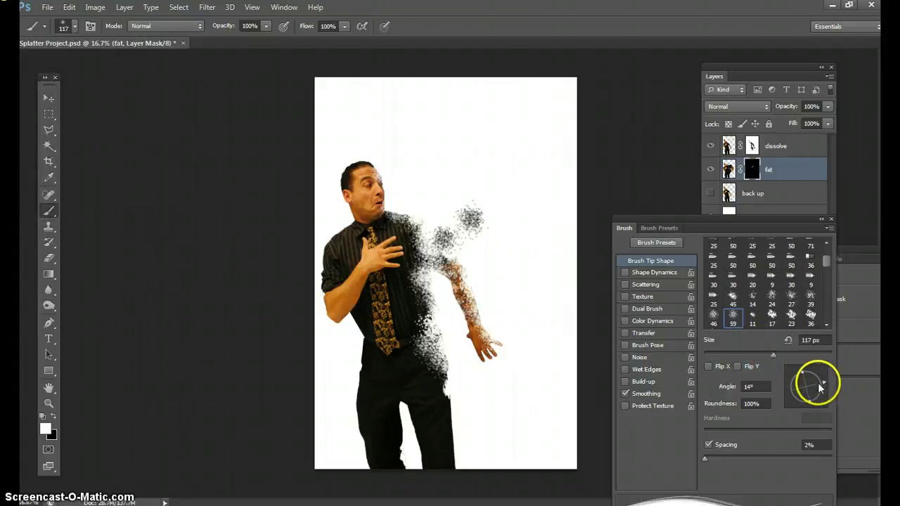
pyautogui.moveTo(818, 385); pyautogui.dragTo(818, 399)
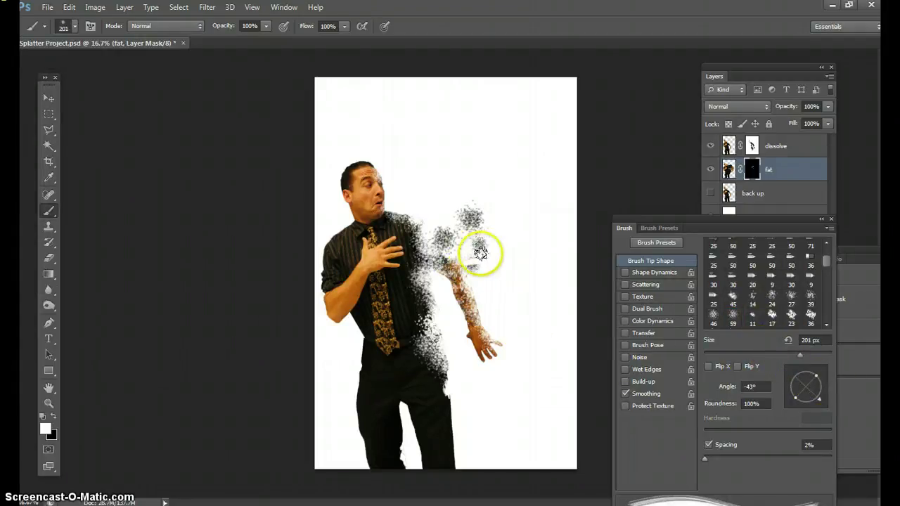
# Stamp spatter beside the shoulder, waist and face on the fat layer's mask, changing the brush to 319 px and 51° between stamps
pyautogui.moveTo(463, 255)
pyautogui.mouseDown()
pyautogui.moveTo(427, 219)
pyautogui.moveTo(436, 218)
pyautogui.mouseUp()
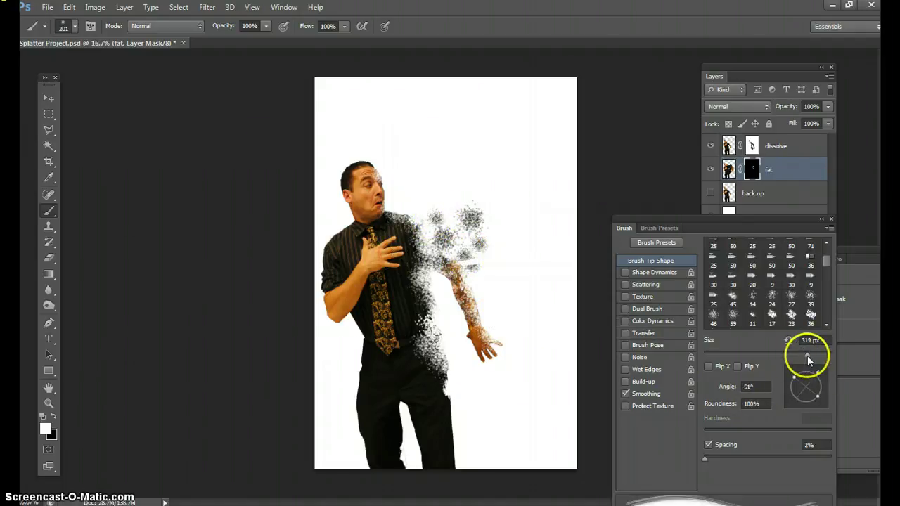
pyautogui.moveTo(806, 356); pyautogui.dragTo(807, 356)
pyautogui.moveTo(453, 327)
pyautogui.mouseDown()
pyautogui.moveTo(468, 295)
pyautogui.moveTo(433, 289)
pyautogui.moveTo(505, 326)
pyautogui.moveTo(448, 308)
pyautogui.mouseUp()
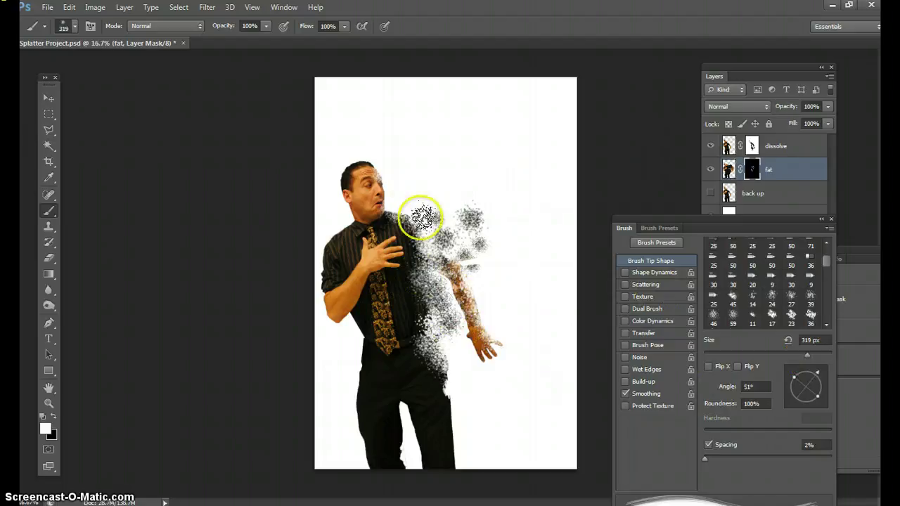
pyautogui.moveTo(411, 196)
pyautogui.mouseDown()
pyautogui.moveTo(384, 189)
pyautogui.moveTo(394, 165)
pyautogui.mouseUp()
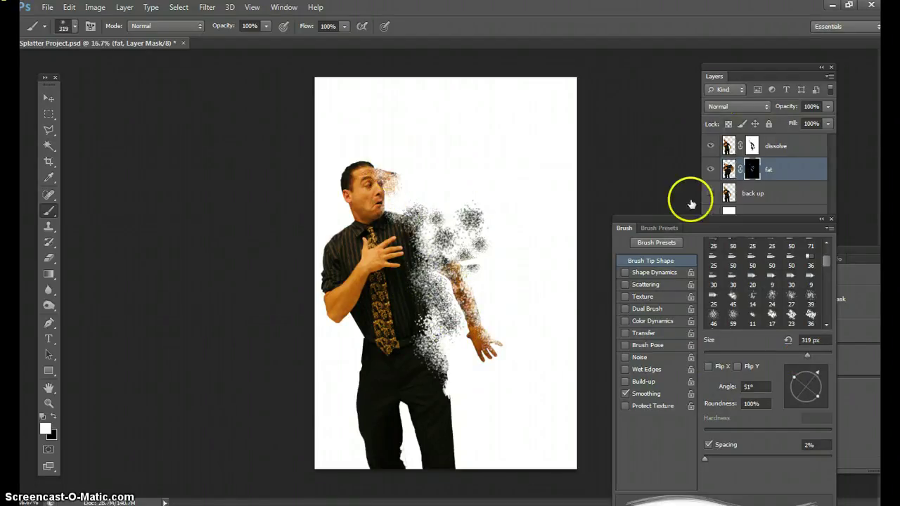
# Keep the back up layer hidden and reveal more fragments beside the face and outside the forearm on the fat layer's mask
pyautogui.click(710, 193)
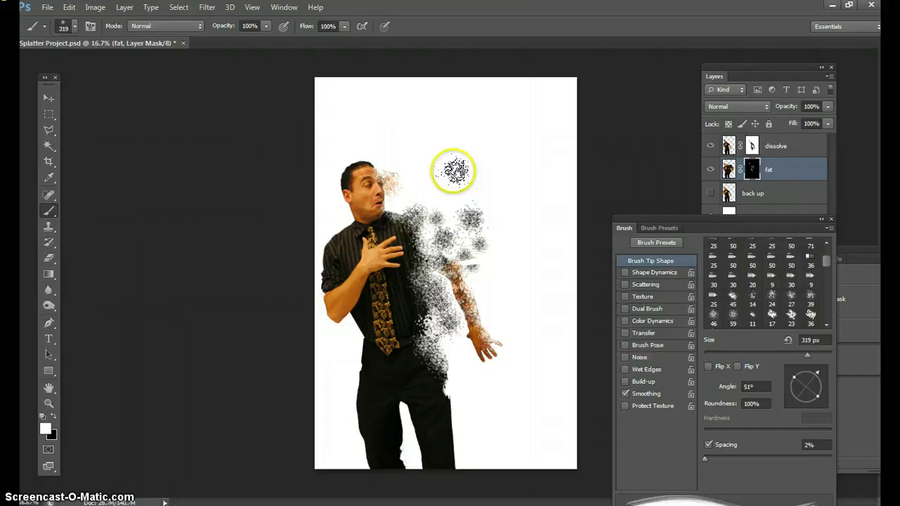
pyautogui.moveTo(454, 171)
pyautogui.mouseDown()
pyautogui.moveTo(419, 199)
pyautogui.moveTo(402, 184)
pyautogui.moveTo(425, 183)
pyautogui.moveTo(424, 210)
pyautogui.moveTo(415, 191)
pyautogui.moveTo(401, 199)
pyautogui.moveTo(533, 238)
pyautogui.moveTo(445, 239)
pyautogui.moveTo(458, 211)
pyautogui.moveTo(398, 201)
pyautogui.mouseUp()
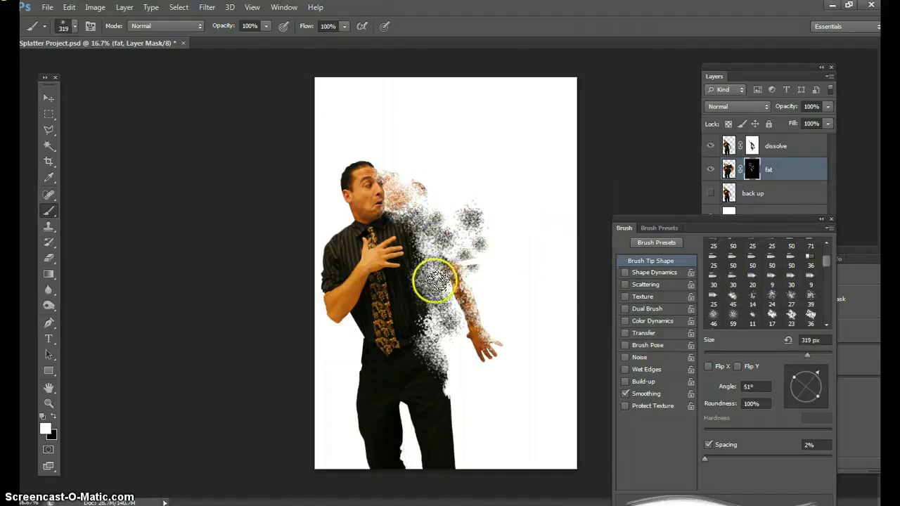
pyautogui.moveTo(541, 275)
pyautogui.mouseDown()
pyautogui.moveTo(499, 287)
pyautogui.moveTo(506, 265)
pyautogui.moveTo(497, 257)
pyautogui.moveTo(475, 279)
pyautogui.moveTo(484, 288)
pyautogui.moveTo(479, 301)
pyautogui.moveTo(465, 254)
pyautogui.moveTo(456, 261)
pyautogui.moveTo(496, 318)
pyautogui.mouseUp()
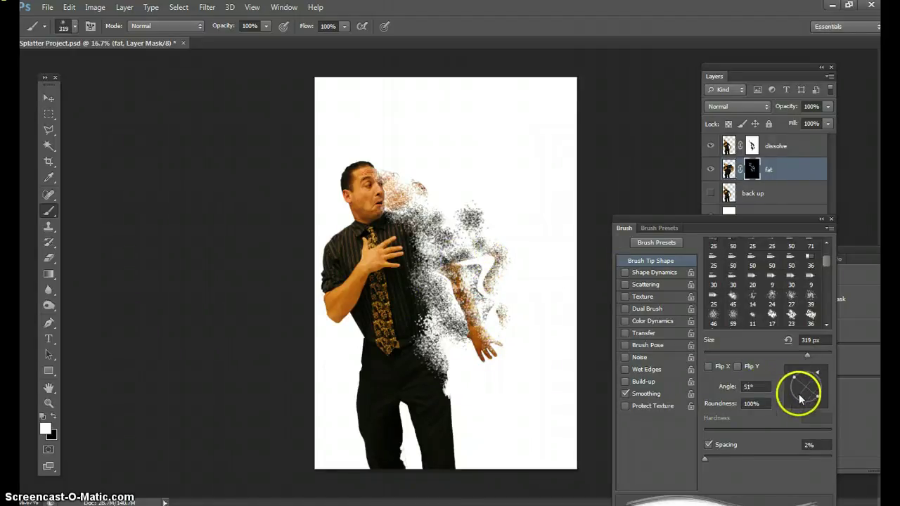
# Rotate the brush tip to -83° and reveal fragments between torso and forearm and beyond the shoulder on the fat layer's mask
pyautogui.moveTo(799, 398); pyautogui.dragTo(807, 404)
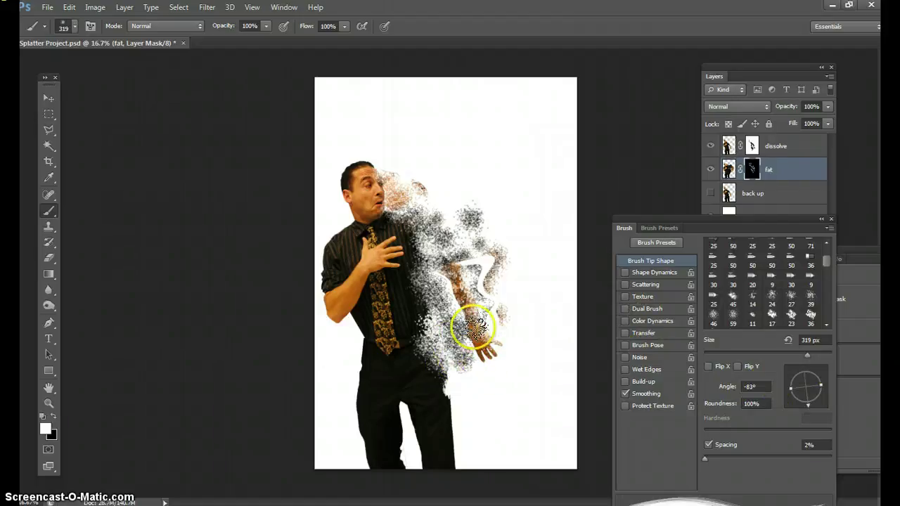
pyautogui.moveTo(475, 327)
pyautogui.mouseDown()
pyautogui.moveTo(487, 321)
pyautogui.moveTo(466, 317)
pyautogui.moveTo(466, 302)
pyautogui.moveTo(453, 329)
pyautogui.moveTo(440, 322)
pyautogui.moveTo(435, 335)
pyautogui.moveTo(435, 326)
pyautogui.mouseUp()
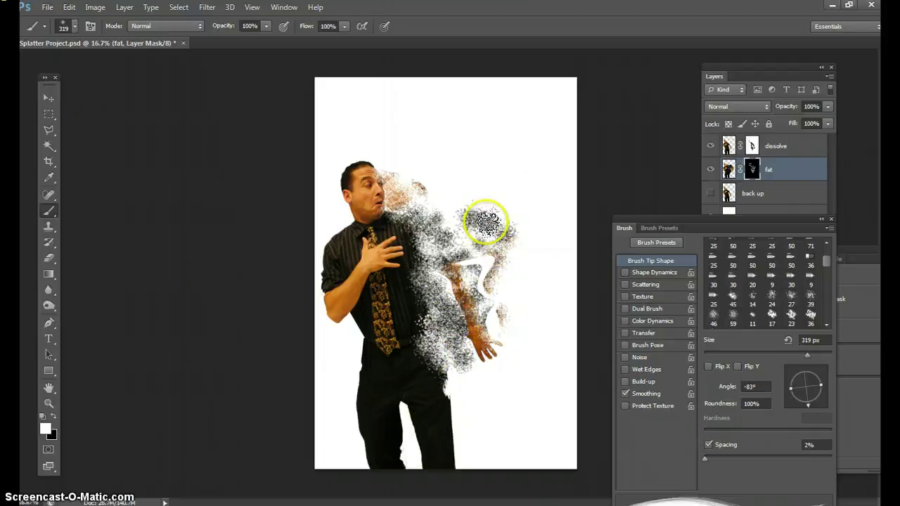
pyautogui.moveTo(486, 224)
pyautogui.mouseDown()
pyautogui.moveTo(461, 202)
pyautogui.moveTo(445, 212)
pyautogui.moveTo(436, 197)
pyautogui.moveTo(450, 189)
pyautogui.moveTo(440, 183)
pyautogui.moveTo(484, 180)
pyautogui.moveTo(570, 234)
pyautogui.moveTo(524, 207)
pyautogui.moveTo(481, 199)
pyautogui.mouseUp()
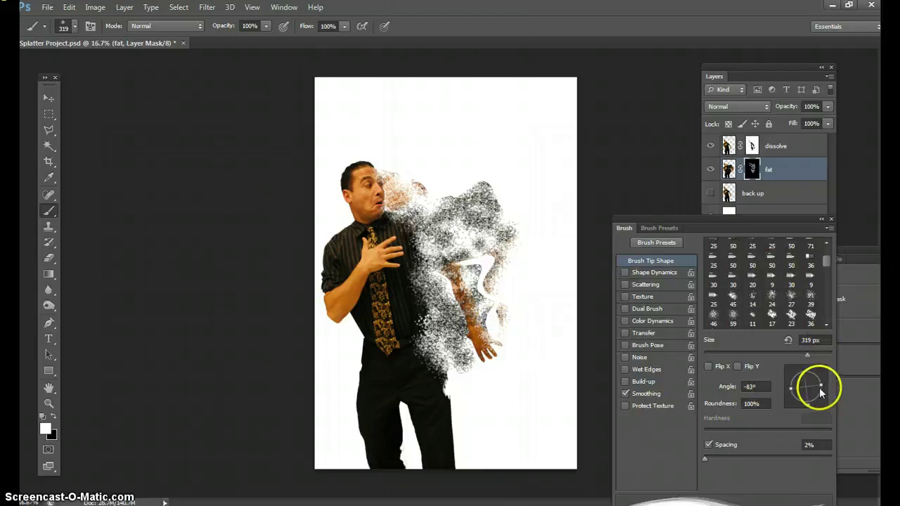
# Rotate the brush tip to -56° and reveal more spatter outside the forearm and beside the face on the fat layer's mask
pyautogui.moveTo(819, 387); pyautogui.dragTo(816, 400)
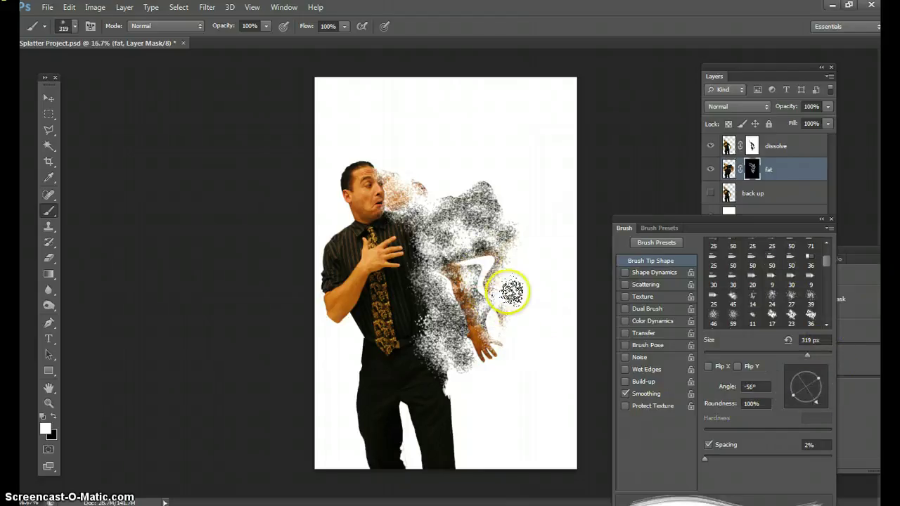
pyautogui.click(508, 292)
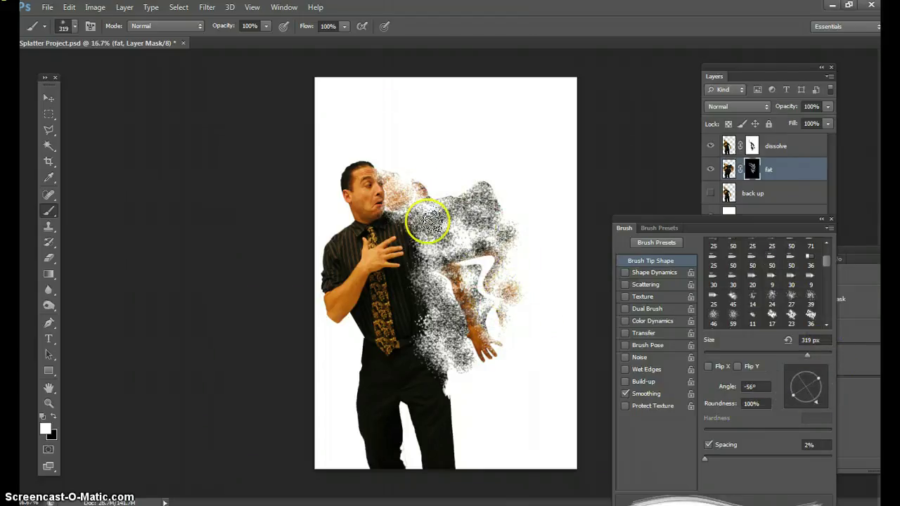
pyautogui.moveTo(427, 221); pyautogui.dragTo(420, 208)
pyautogui.moveTo(505, 227)
pyautogui.mouseDown()
pyautogui.moveTo(426, 145)
pyautogui.moveTo(406, 177)
pyautogui.mouseUp()
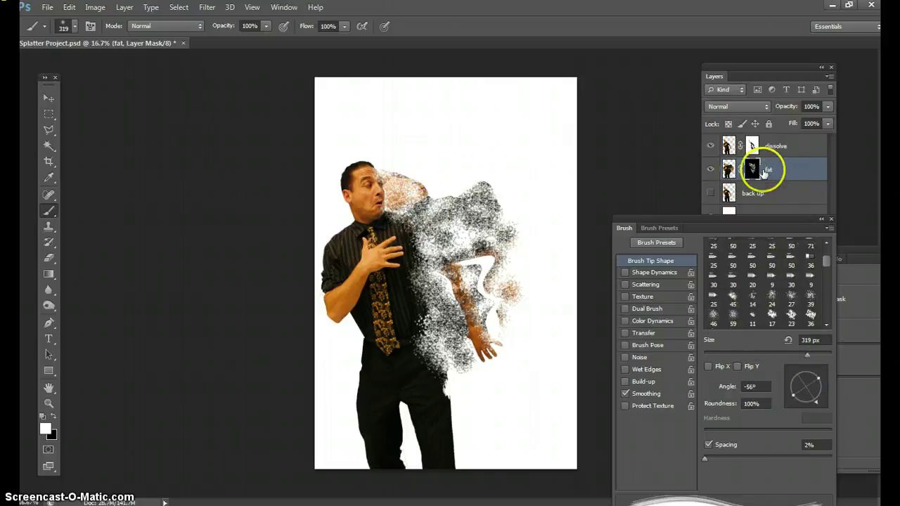
# Liquify the fat layer's image with the 601 brush, stretching the shoulder, face, hand and waist further outward
pyautogui.click(785, 170)
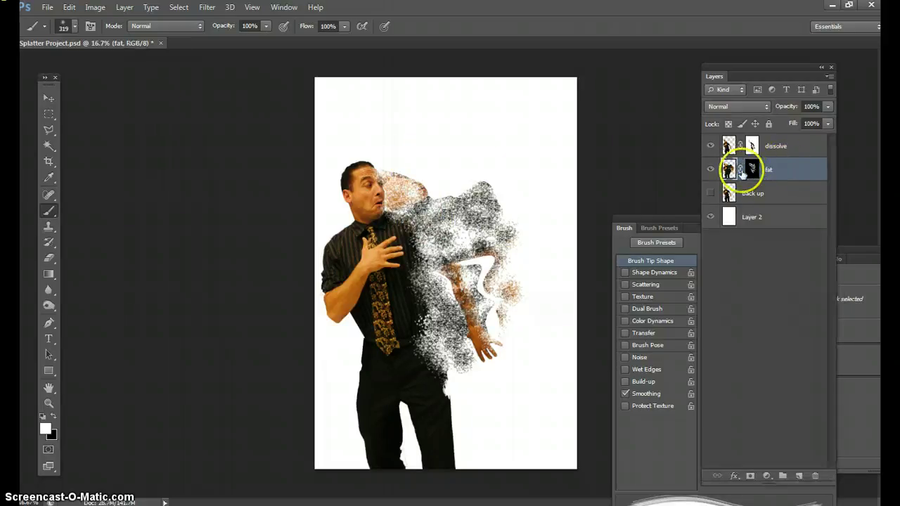
pyautogui.click(206, 9)
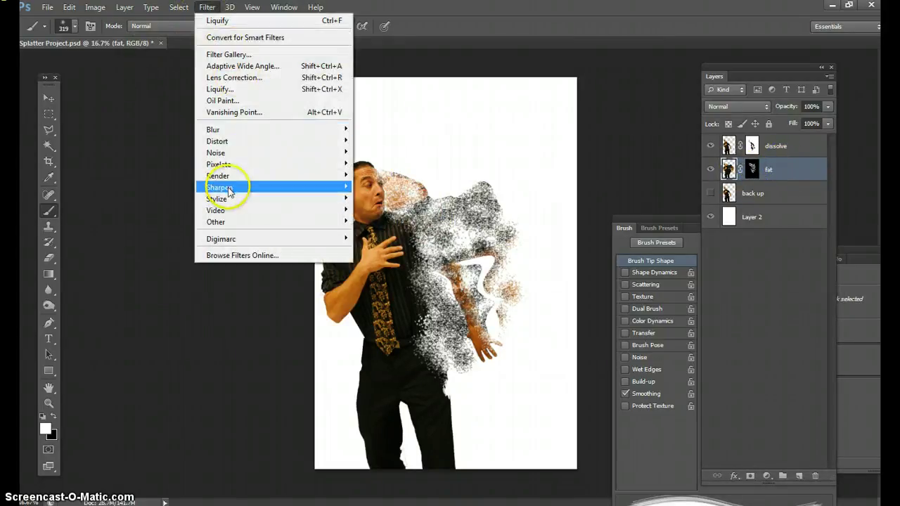
pyautogui.click(222, 90)
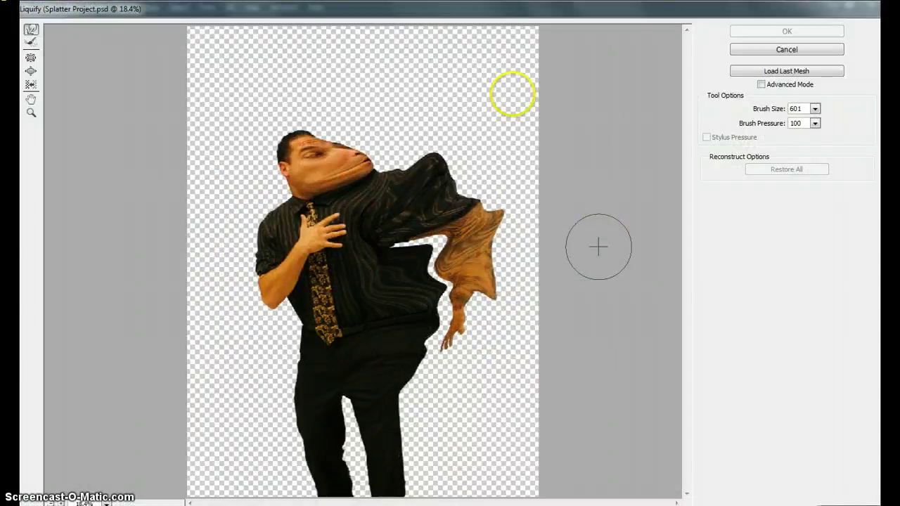
pyautogui.moveTo(376, 260)
pyautogui.mouseDown()
pyautogui.moveTo(428, 242)
pyautogui.moveTo(372, 239)
pyautogui.moveTo(396, 247)
pyautogui.moveTo(446, 211)
pyautogui.moveTo(468, 208)
pyautogui.moveTo(397, 153)
pyautogui.moveTo(373, 151)
pyautogui.moveTo(376, 179)
pyautogui.moveTo(461, 137)
pyautogui.moveTo(491, 132)
pyautogui.mouseUp()
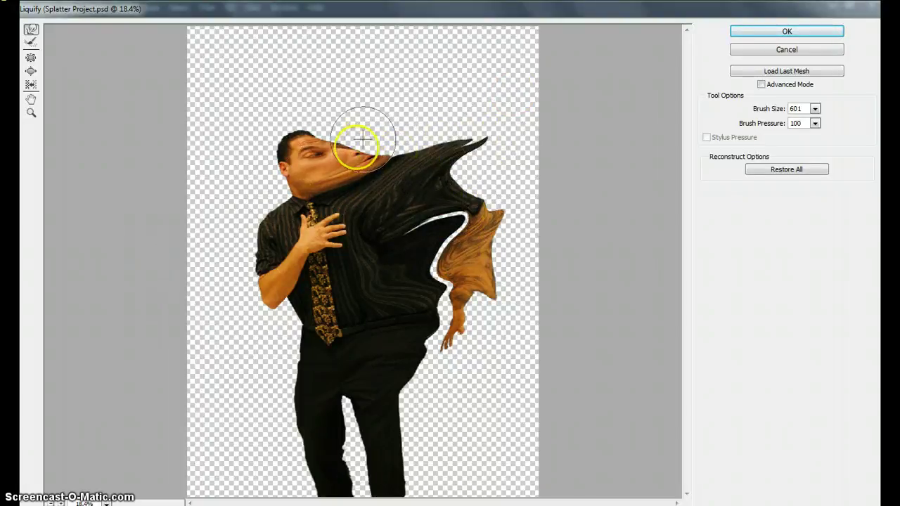
pyautogui.moveTo(347, 171)
pyautogui.mouseDown()
pyautogui.moveTo(386, 116)
pyautogui.moveTo(217, 215)
pyautogui.moveTo(338, 164)
pyautogui.moveTo(355, 115)
pyautogui.moveTo(328, 128)
pyautogui.moveTo(345, 157)
pyautogui.moveTo(381, 108)
pyautogui.mouseUp()
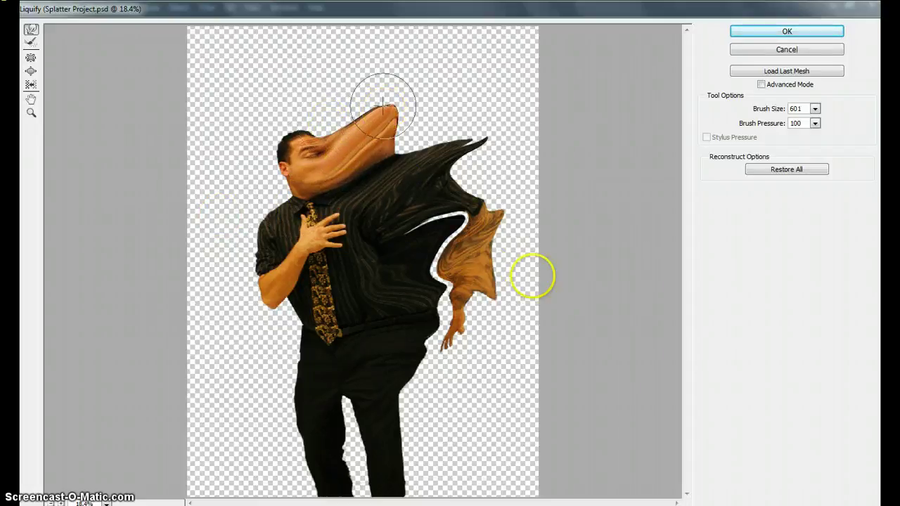
pyautogui.moveTo(451, 349)
pyautogui.mouseDown()
pyautogui.moveTo(345, 373)
pyautogui.moveTo(433, 336)
pyautogui.moveTo(426, 346)
pyautogui.moveTo(520, 356)
pyautogui.mouseUp()
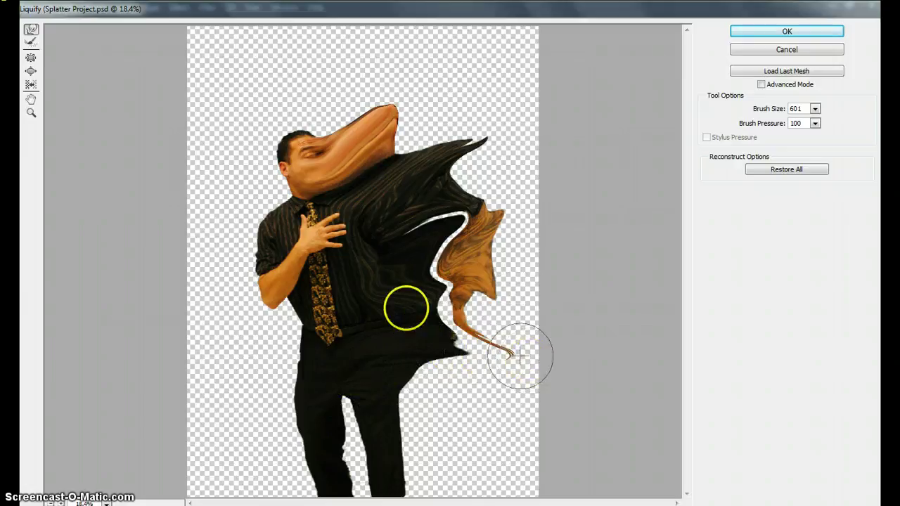
pyautogui.click(786, 33)
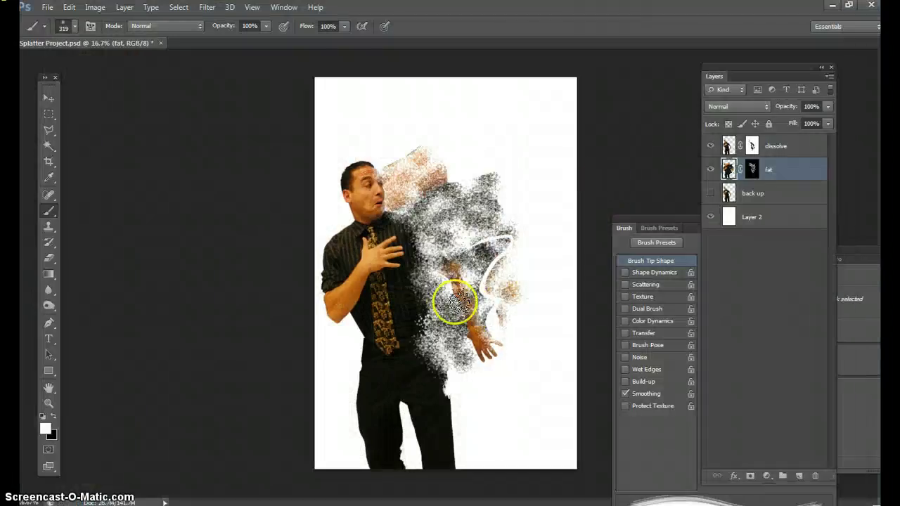
# Make black the foreground color and spatter the fat layer's image around the forearm gaps, shoulder and head
pyautogui.moveTo(448, 304)
pyautogui.mouseDown()
pyautogui.moveTo(484, 262)
pyautogui.moveTo(526, 249)
pyautogui.moveTo(514, 215)
pyautogui.moveTo(530, 256)
pyautogui.moveTo(500, 275)
pyautogui.mouseUp()
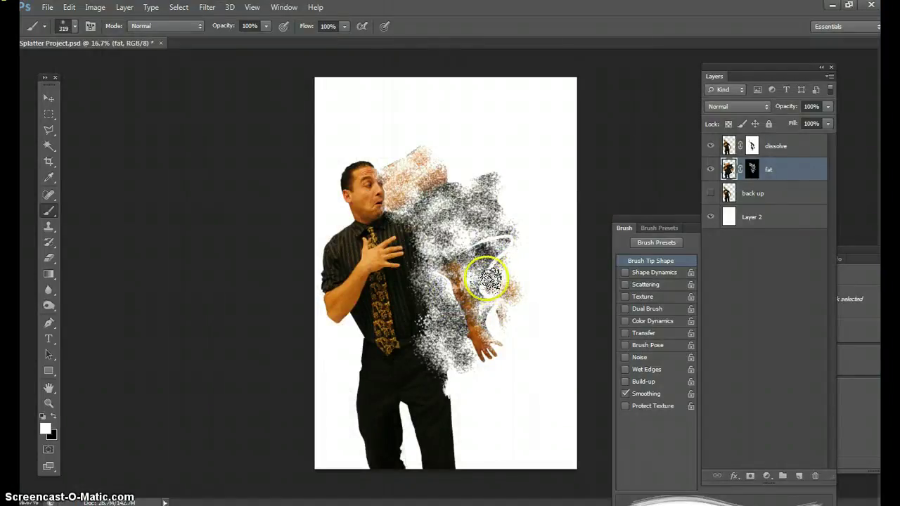
pyautogui.click(52, 418)
pyautogui.moveTo(417, 312)
pyautogui.mouseDown()
pyautogui.moveTo(485, 251)
pyautogui.moveTo(492, 248)
pyautogui.moveTo(497, 271)
pyautogui.moveTo(506, 251)
pyautogui.moveTo(485, 282)
pyautogui.moveTo(506, 250)
pyautogui.moveTo(497, 235)
pyautogui.moveTo(473, 243)
pyautogui.moveTo(502, 238)
pyautogui.moveTo(487, 231)
pyautogui.moveTo(497, 294)
pyautogui.moveTo(567, 276)
pyautogui.moveTo(434, 213)
pyautogui.moveTo(396, 212)
pyautogui.moveTo(428, 237)
pyautogui.moveTo(387, 214)
pyautogui.mouseUp()
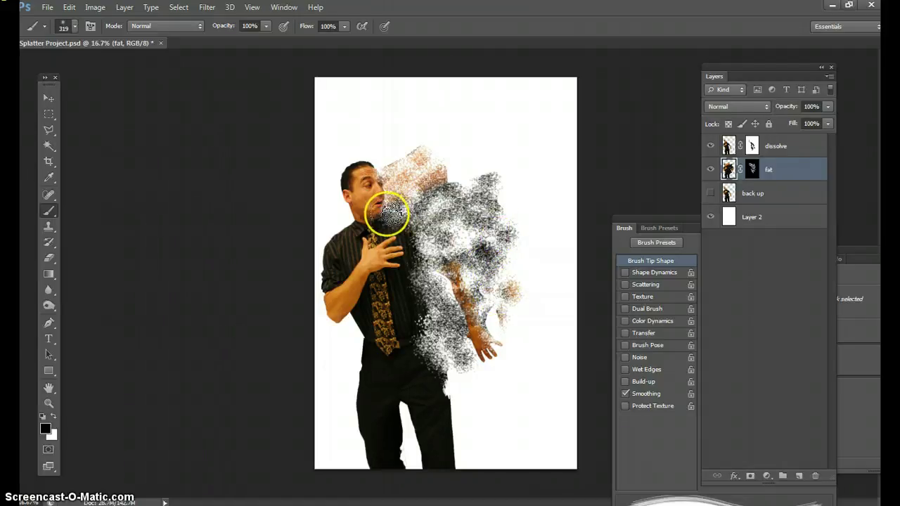
pyautogui.moveTo(394, 169)
pyautogui.mouseDown()
pyautogui.moveTo(418, 173)
pyautogui.moveTo(402, 161)
pyautogui.moveTo(443, 150)
pyautogui.moveTo(409, 142)
pyautogui.moveTo(427, 150)
pyautogui.moveTo(414, 214)
pyautogui.mouseUp()
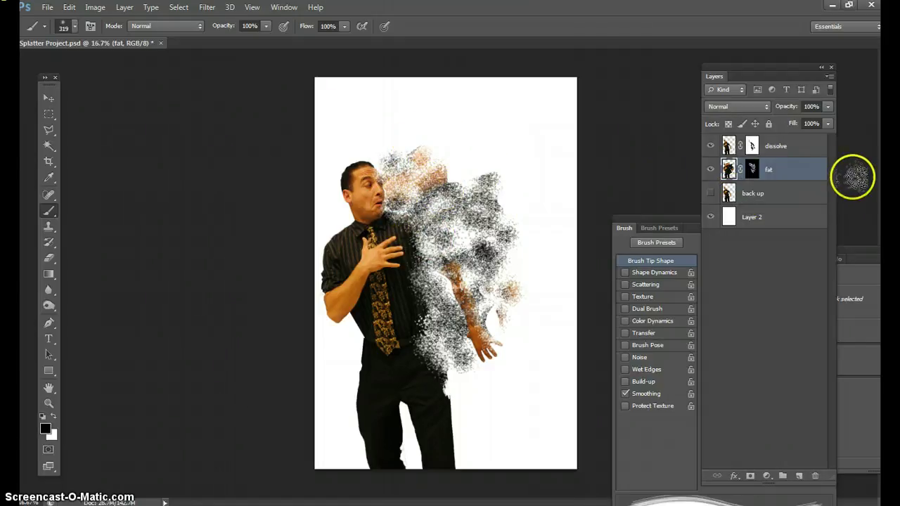
pyautogui.moveTo(487, 218); pyautogui.dragTo(402, 197)
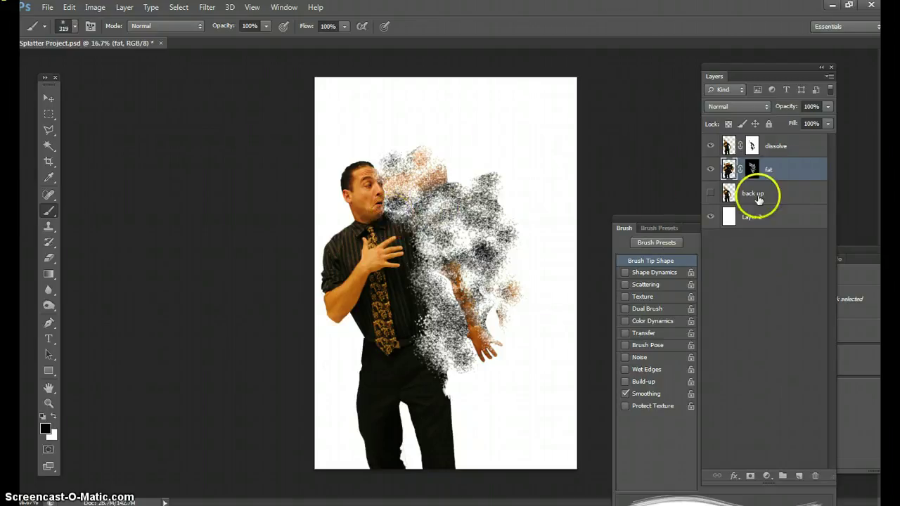
# Make white the foreground color and spatter the fat layer's image beside the face and between the torso and forearm
pyautogui.click(54, 417)
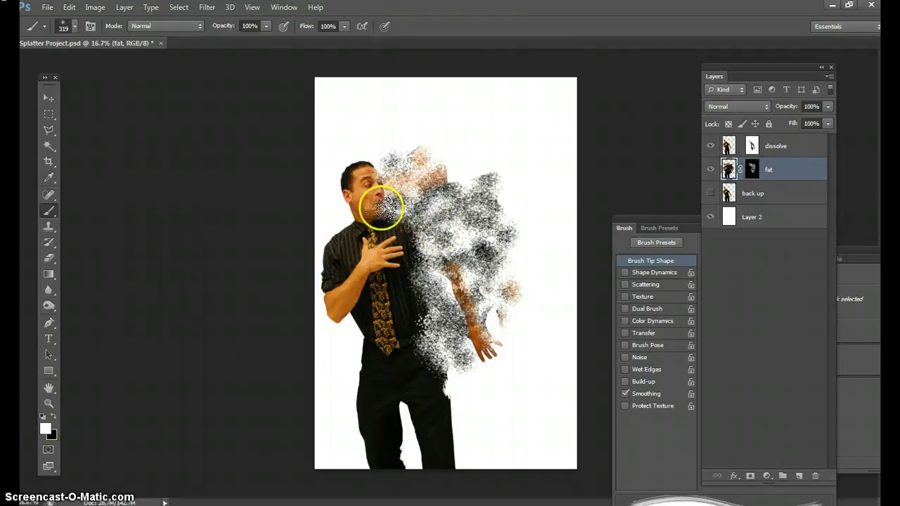
pyautogui.moveTo(381, 207)
pyautogui.mouseDown()
pyautogui.moveTo(412, 215)
pyautogui.moveTo(380, 191)
pyautogui.moveTo(399, 211)
pyautogui.moveTo(395, 182)
pyautogui.moveTo(406, 214)
pyautogui.moveTo(392, 175)
pyautogui.moveTo(480, 215)
pyautogui.moveTo(456, 200)
pyautogui.moveTo(397, 233)
pyautogui.moveTo(411, 231)
pyautogui.moveTo(419, 247)
pyautogui.moveTo(423, 237)
pyautogui.moveTo(442, 283)
pyautogui.moveTo(476, 312)
pyautogui.moveTo(509, 314)
pyautogui.moveTo(468, 328)
pyautogui.mouseUp()
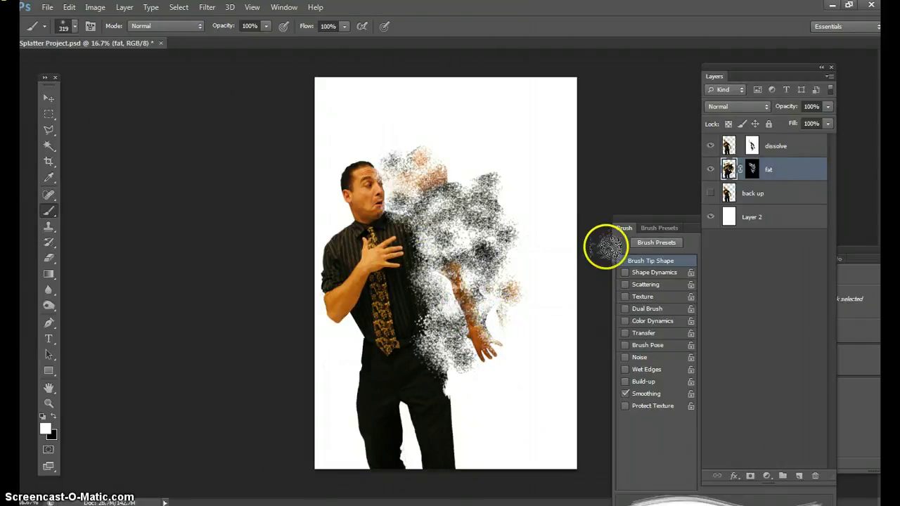
pyautogui.moveTo(441, 266); pyautogui.dragTo(456, 372)
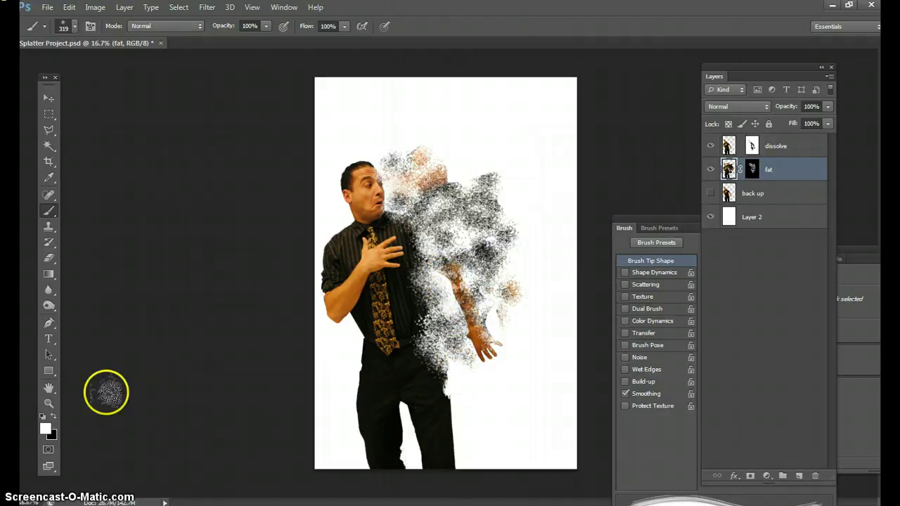
# With white as the foreground color, select the dissolve layer's image and break up the tattooed forearm with spatter
pyautogui.click(775, 144)
pyautogui.click(771, 169)
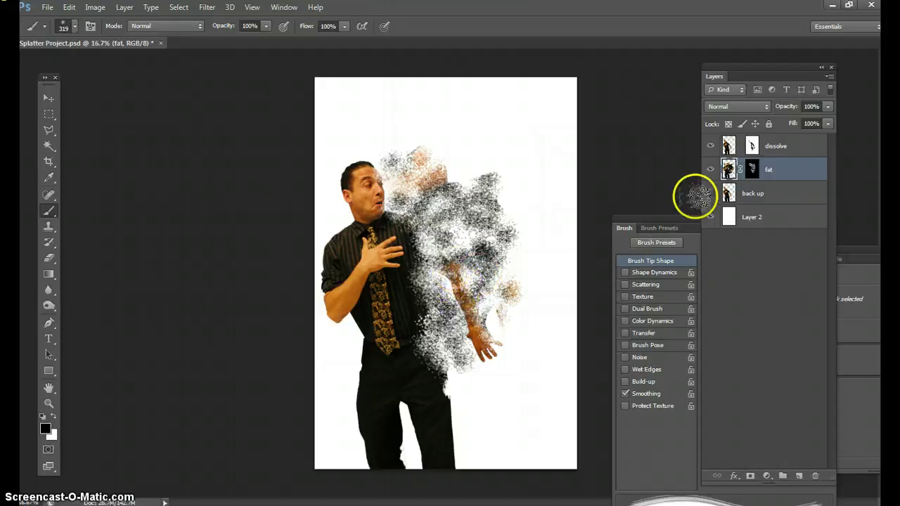
pyautogui.click(52, 414)
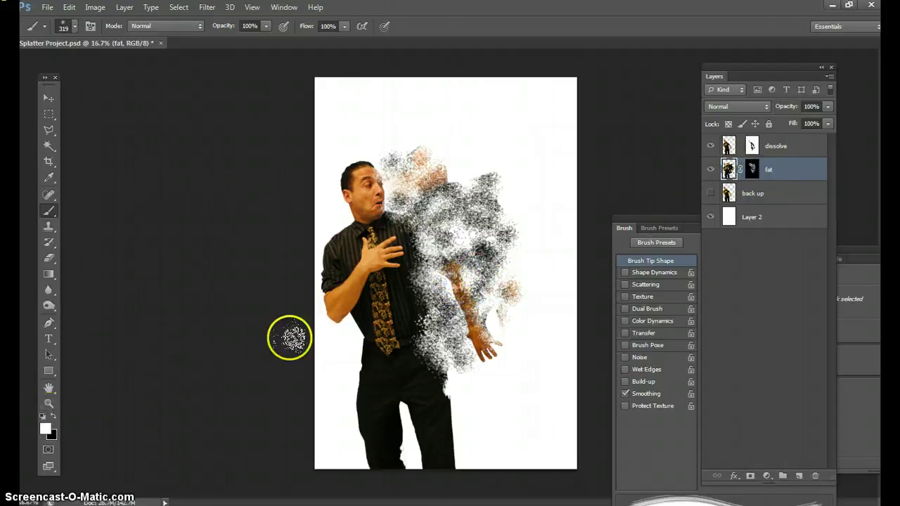
pyautogui.click(767, 145)
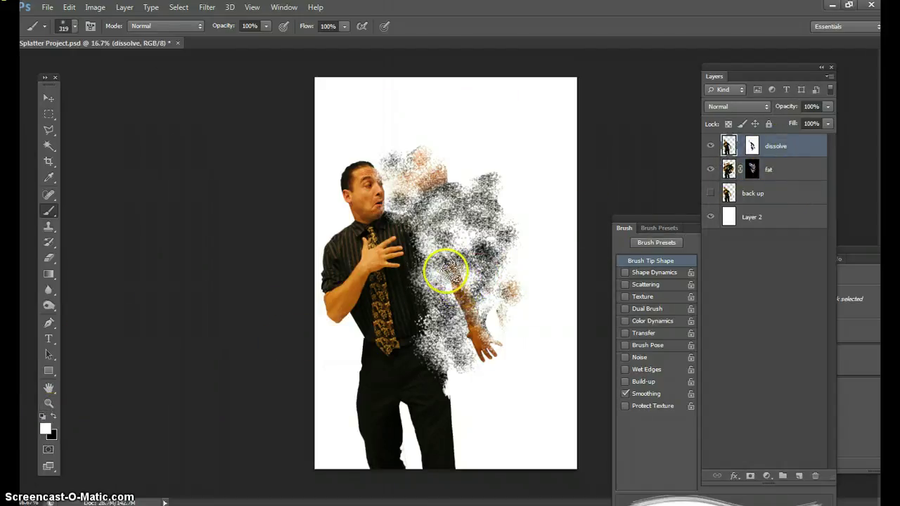
pyautogui.moveTo(445, 271)
pyautogui.mouseDown()
pyautogui.moveTo(471, 304)
pyautogui.moveTo(455, 308)
pyautogui.moveTo(476, 340)
pyautogui.moveTo(464, 304)
pyautogui.moveTo(439, 294)
pyautogui.moveTo(467, 280)
pyautogui.moveTo(446, 250)
pyautogui.moveTo(442, 218)
pyautogui.moveTo(481, 202)
pyautogui.moveTo(499, 174)
pyautogui.moveTo(481, 175)
pyautogui.moveTo(546, 176)
pyautogui.moveTo(499, 180)
pyautogui.moveTo(509, 191)
pyautogui.moveTo(496, 212)
pyautogui.moveTo(527, 245)
pyautogui.moveTo(515, 289)
pyautogui.moveTo(532, 312)
pyautogui.mouseUp()
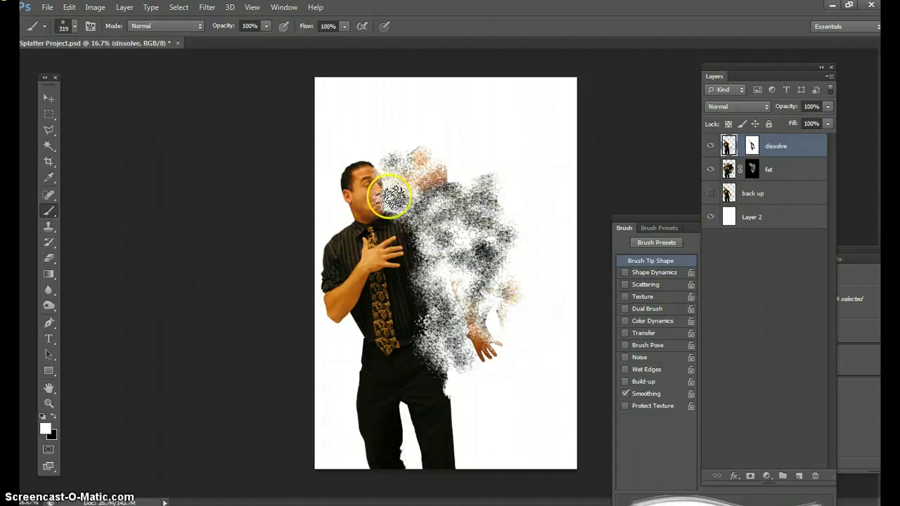
# Spatter the dissolve layer's image with white beside the face and over the shoulder next to the chest
pyautogui.moveTo(390, 197)
pyautogui.mouseDown()
pyautogui.moveTo(430, 173)
pyautogui.moveTo(388, 181)
pyautogui.moveTo(442, 162)
pyautogui.moveTo(442, 130)
pyautogui.moveTo(366, 138)
pyautogui.moveTo(374, 164)
pyautogui.moveTo(459, 154)
pyautogui.moveTo(384, 172)
pyautogui.moveTo(388, 209)
pyautogui.mouseUp()
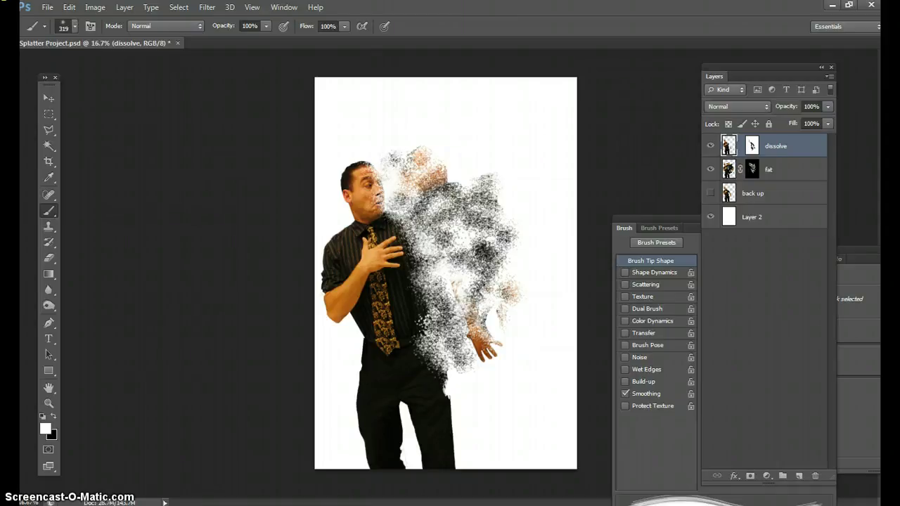
pyautogui.moveTo(422, 175)
pyautogui.mouseDown()
pyautogui.moveTo(422, 210)
pyautogui.moveTo(396, 216)
pyautogui.moveTo(384, 183)
pyautogui.mouseUp()
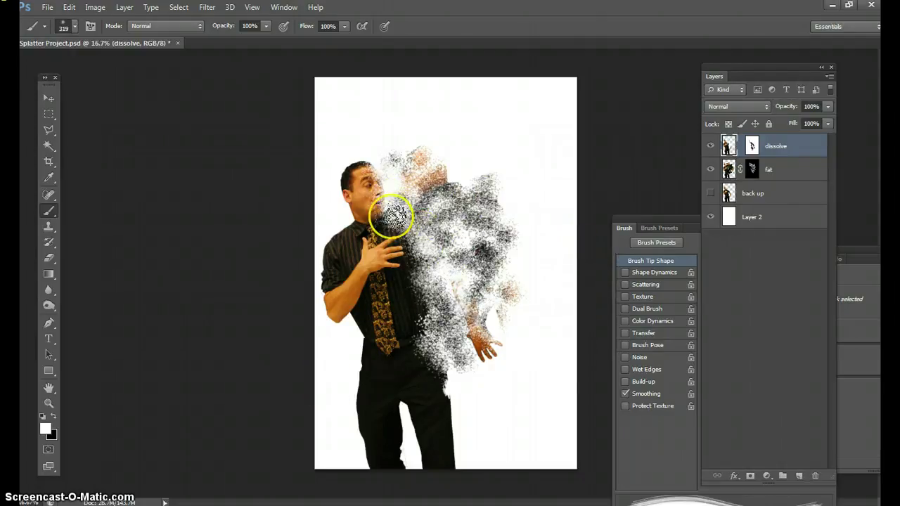
pyautogui.moveTo(425, 257)
pyautogui.mouseDown()
pyautogui.moveTo(502, 255)
pyautogui.moveTo(507, 214)
pyautogui.moveTo(494, 176)
pyautogui.moveTo(485, 201)
pyautogui.moveTo(422, 255)
pyautogui.moveTo(412, 251)
pyautogui.moveTo(446, 227)
pyautogui.moveTo(439, 241)
pyautogui.mouseUp()
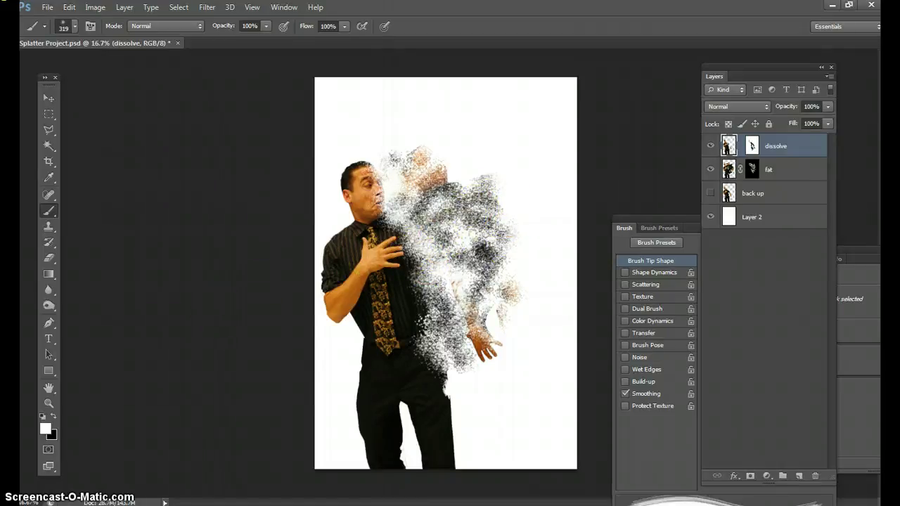
# Make black the foreground color and spatter the dissolve layer's image from the shoulder beside the neck out to the upper arm fragments
pyautogui.click(54, 416)
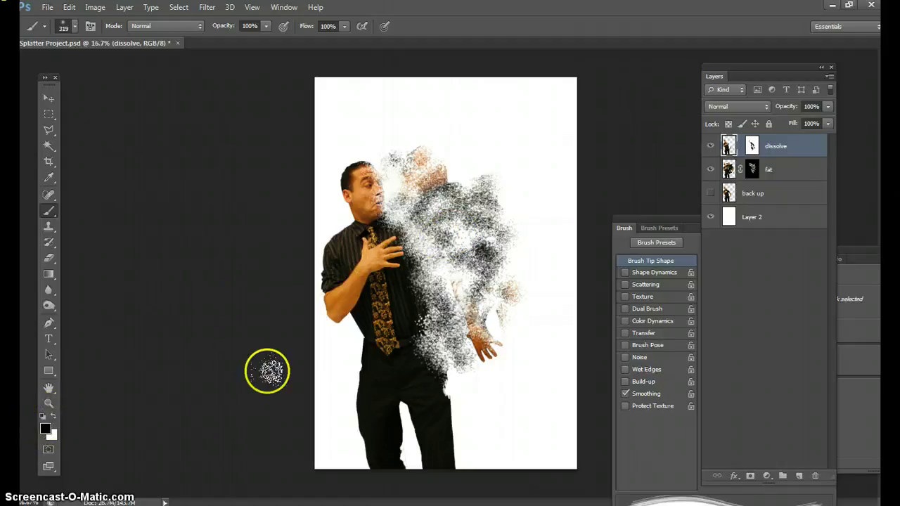
pyautogui.moveTo(428, 239)
pyautogui.mouseDown()
pyautogui.moveTo(432, 227)
pyautogui.moveTo(398, 220)
pyautogui.mouseUp()
pyautogui.moveTo(497, 238)
pyautogui.mouseDown()
pyautogui.moveTo(438, 256)
pyautogui.moveTo(443, 279)
pyautogui.moveTo(431, 272)
pyautogui.moveTo(448, 355)
pyautogui.moveTo(435, 365)
pyautogui.moveTo(430, 340)
pyautogui.moveTo(465, 306)
pyautogui.moveTo(461, 282)
pyautogui.moveTo(484, 279)
pyautogui.moveTo(439, 281)
pyautogui.moveTo(462, 260)
pyautogui.moveTo(456, 282)
pyautogui.moveTo(490, 261)
pyautogui.mouseUp()
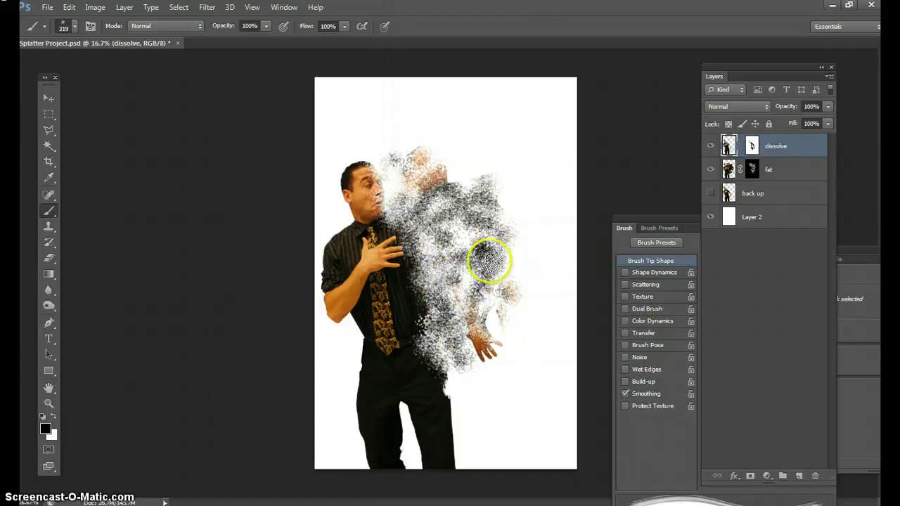
# Make white the foreground color for the Brush tool and thin out the upper and outer fragments on the dissolve layer with spatter
pyautogui.click(54, 405)
pyautogui.click(54, 415)
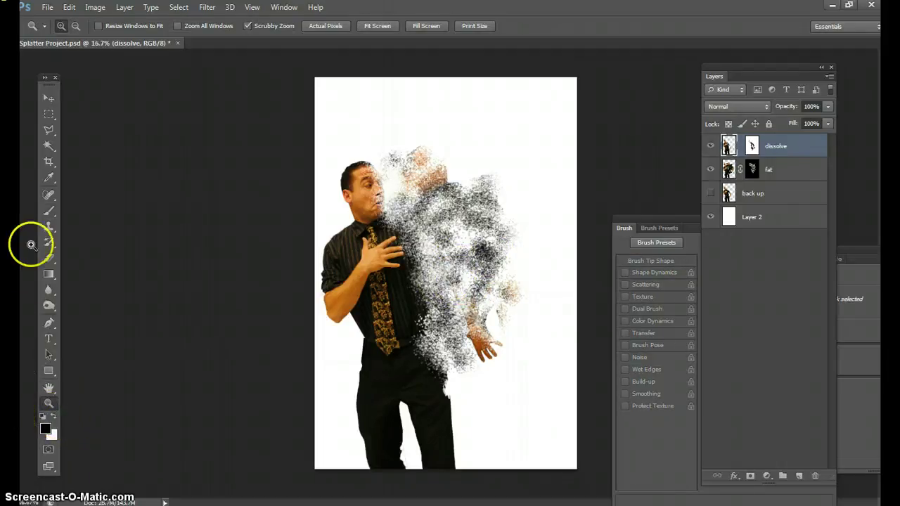
pyautogui.click(49, 210)
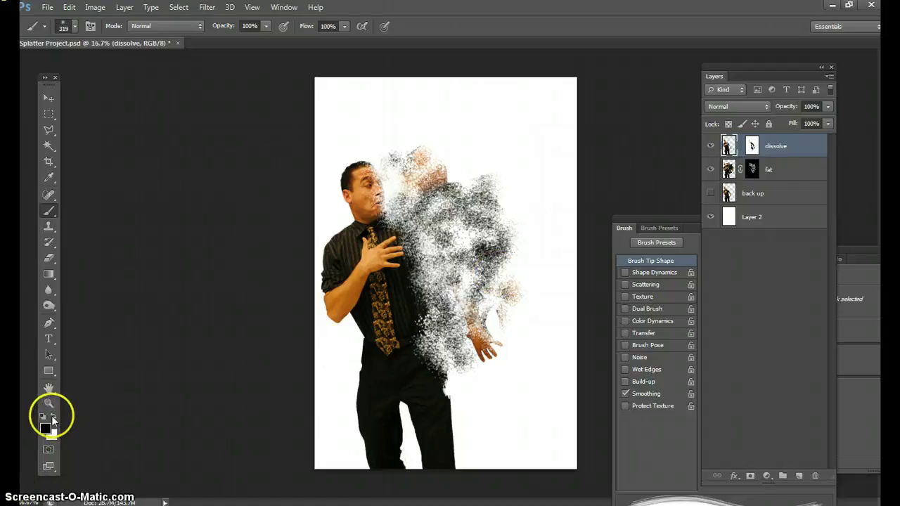
pyautogui.click(54, 416)
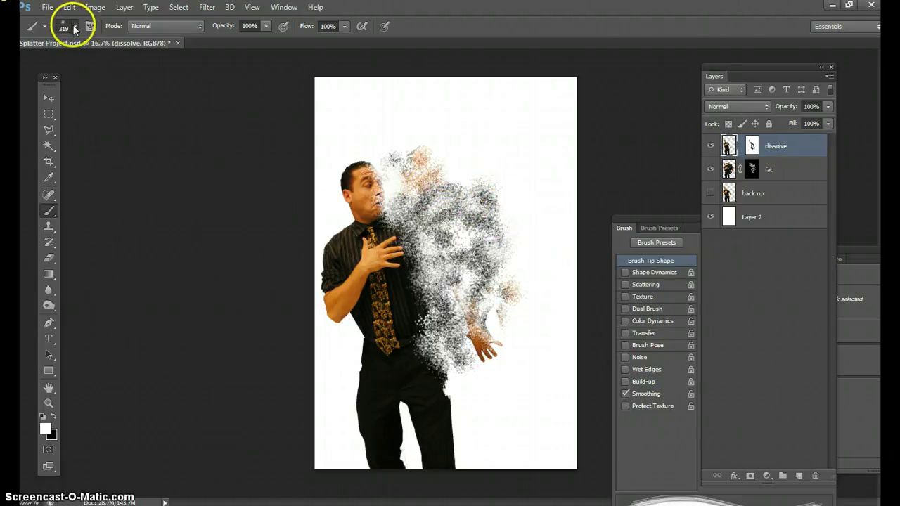
# Enlarge the spatter brush to 473 px and break up the fragments' outer edge, the dangling hand and the waist with white
pyautogui.click(75, 28)
pyautogui.moveTo(128, 63); pyautogui.dragTo(135, 64)
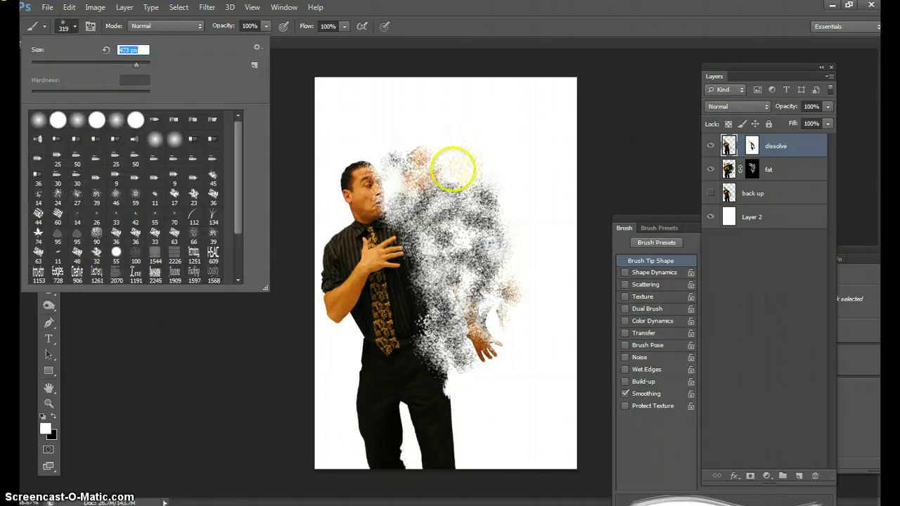
pyautogui.press('Return')
pyautogui.moveTo(477, 180)
pyautogui.mouseDown()
pyautogui.moveTo(525, 247)
pyautogui.moveTo(512, 246)
pyautogui.moveTo(530, 311)
pyautogui.moveTo(504, 294)
pyautogui.moveTo(535, 362)
pyautogui.moveTo(509, 325)
pyautogui.moveTo(521, 360)
pyautogui.moveTo(500, 342)
pyautogui.moveTo(545, 367)
pyautogui.moveTo(481, 351)
pyautogui.moveTo(534, 353)
pyautogui.moveTo(537, 343)
pyautogui.moveTo(510, 339)
pyautogui.moveTo(503, 184)
pyautogui.moveTo(428, 148)
pyautogui.moveTo(392, 142)
pyautogui.moveTo(485, 131)
pyautogui.moveTo(451, 142)
pyautogui.moveTo(651, 163)
pyautogui.moveTo(371, 147)
pyautogui.moveTo(523, 117)
pyautogui.mouseUp()
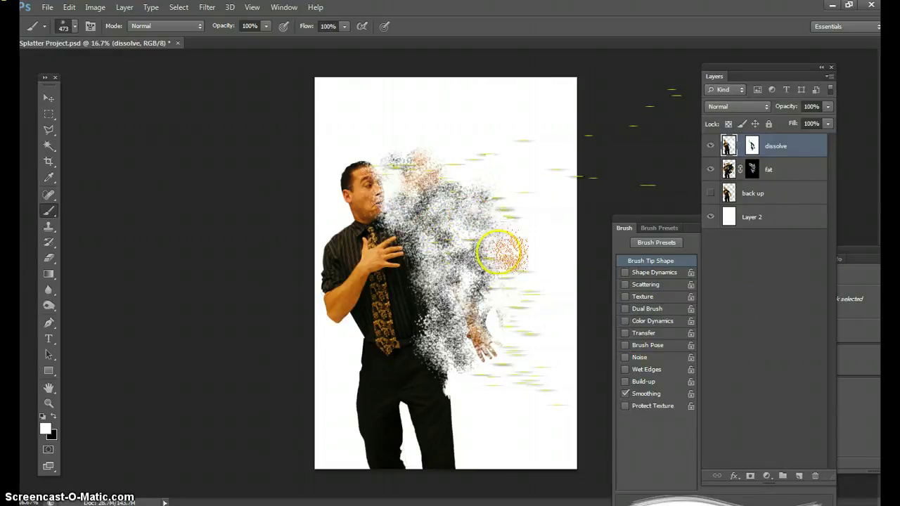
pyautogui.moveTo(501, 252)
pyautogui.mouseDown()
pyautogui.moveTo(478, 272)
pyautogui.moveTo(490, 312)
pyautogui.moveTo(564, 306)
pyautogui.moveTo(535, 306)
pyautogui.moveTo(506, 329)
pyautogui.moveTo(508, 365)
pyautogui.moveTo(467, 359)
pyautogui.moveTo(579, 393)
pyautogui.moveTo(456, 361)
pyautogui.mouseUp()
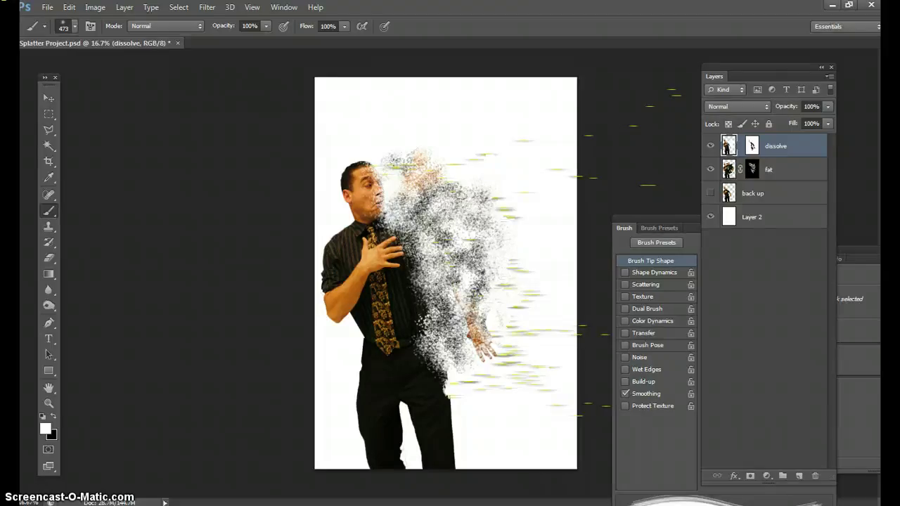
pyautogui.click(528, 161)
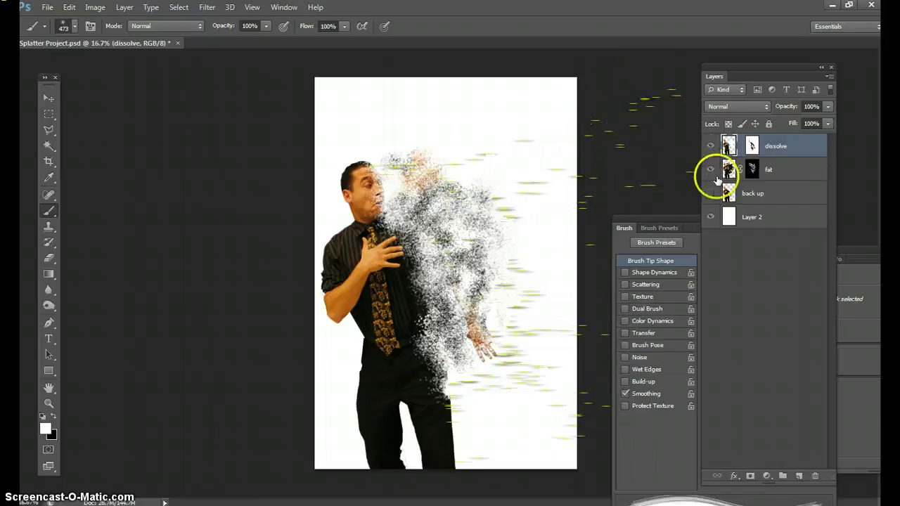
# Set the brush to 471 px at a -32° angle, spatter white over the dangling hand and outer edge, and close the brush settings
pyautogui.click(676, 224)
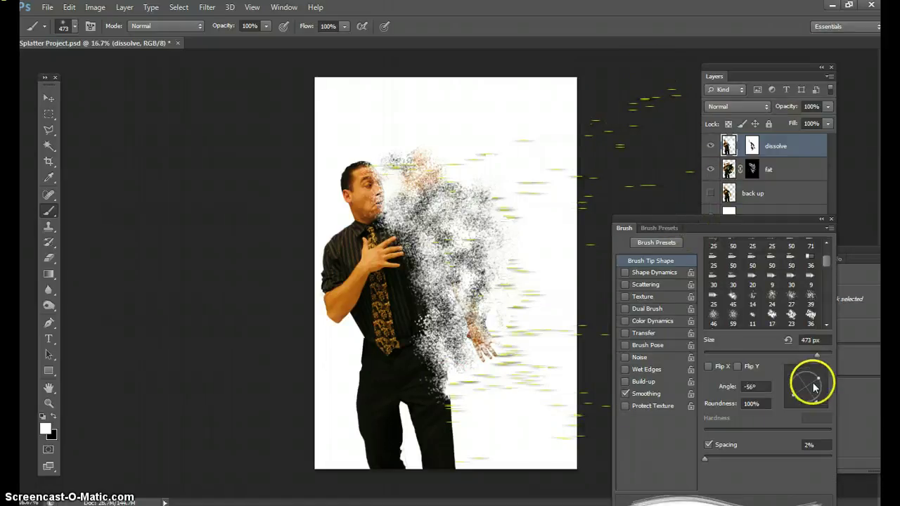
pyautogui.moveTo(813, 387); pyautogui.dragTo(808, 380)
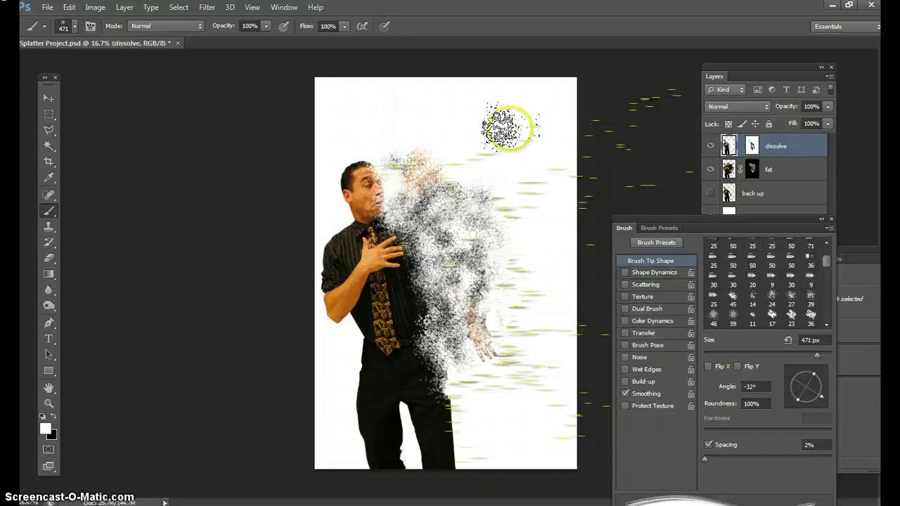
pyautogui.moveTo(576, 178); pyautogui.dragTo(576, 180)
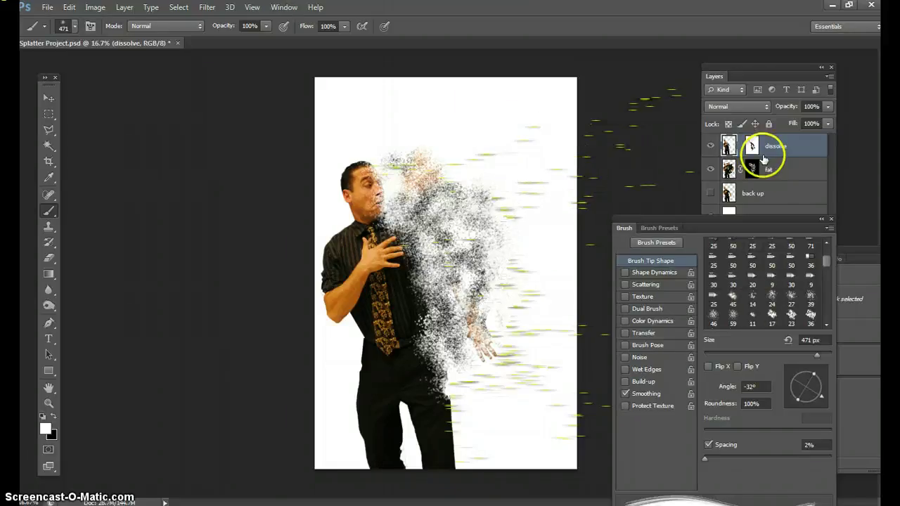
pyautogui.click(751, 265)
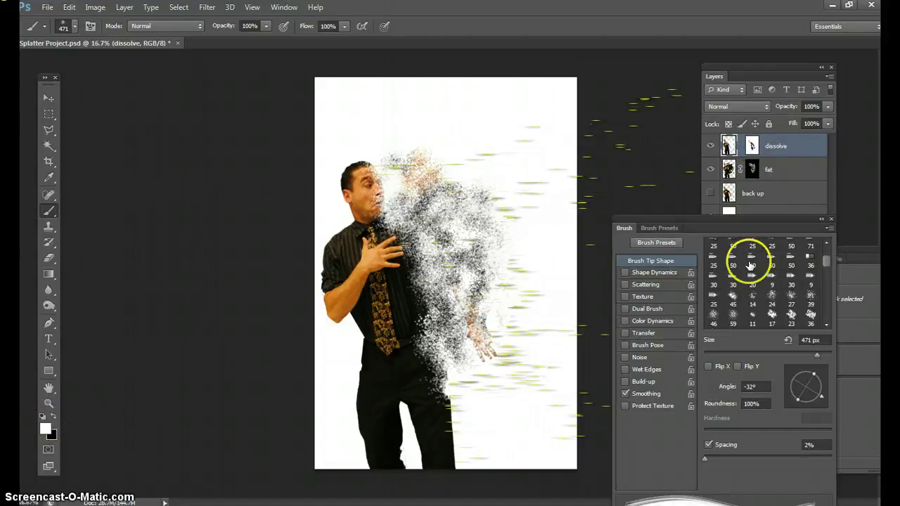
pyautogui.click(829, 219)
pyautogui.click(794, 145)
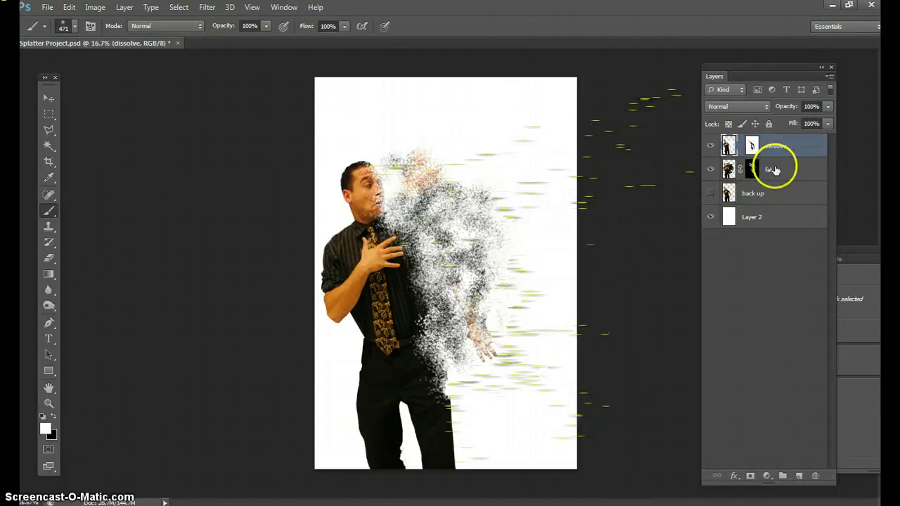
pyautogui.click(90, 26)
pyautogui.click(829, 388)
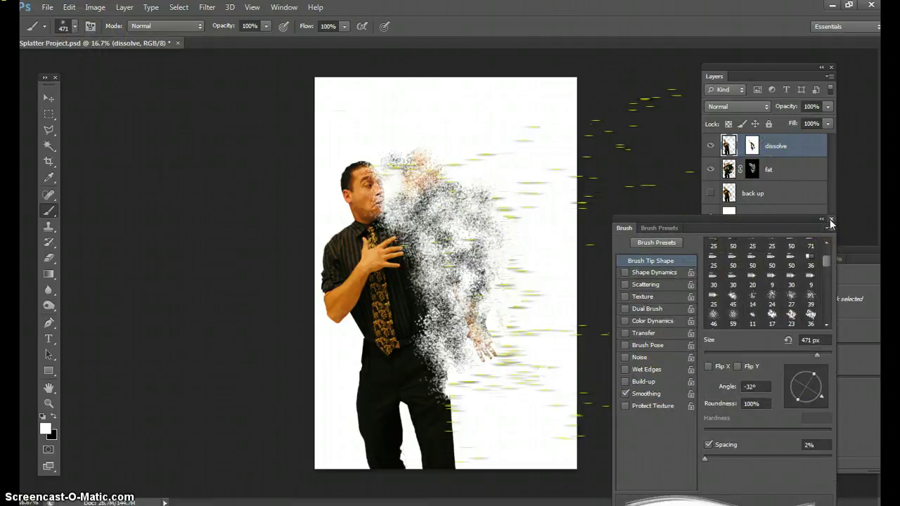
pyautogui.click(621, 161)
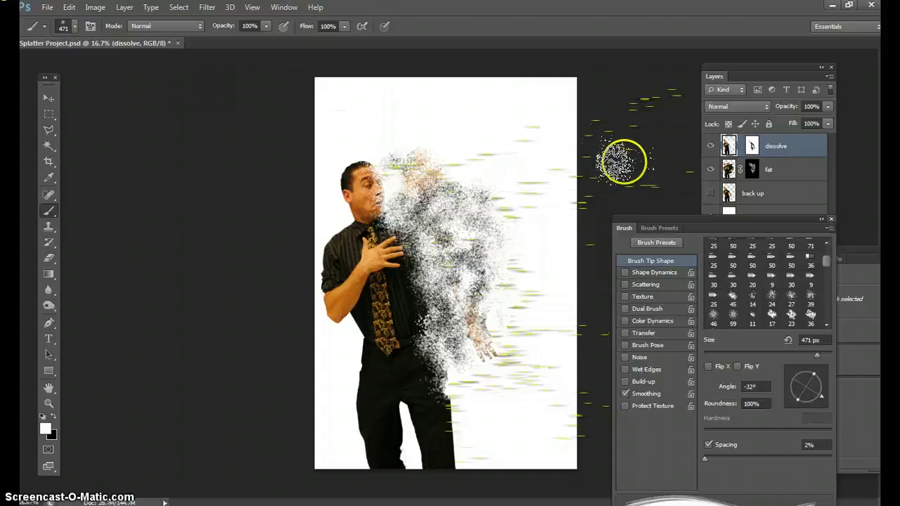
pyautogui.click(831, 220)
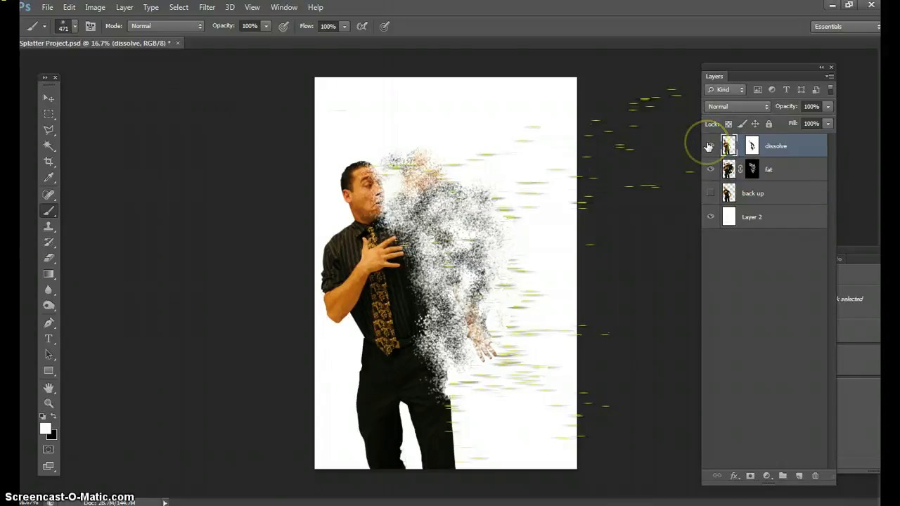
# Toggle the visibility of the dissolve, fat and back up layers to compare them, and finish with all three shown together
pyautogui.click(710, 171)
pyautogui.click(710, 171)
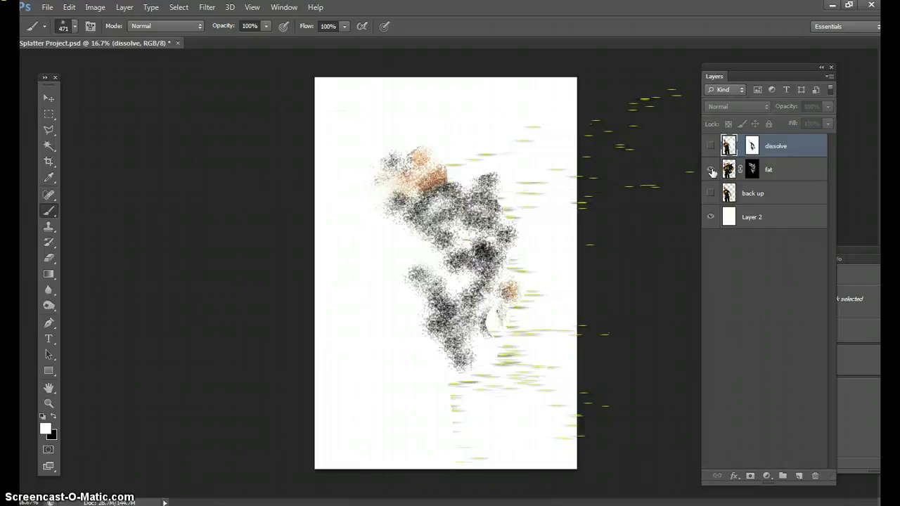
pyautogui.click(710, 147)
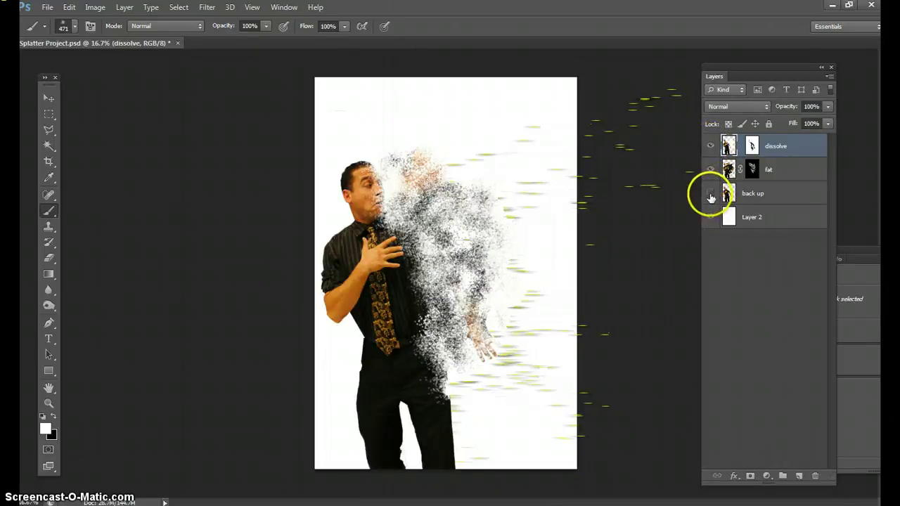
pyautogui.click(710, 170)
pyautogui.click(712, 195)
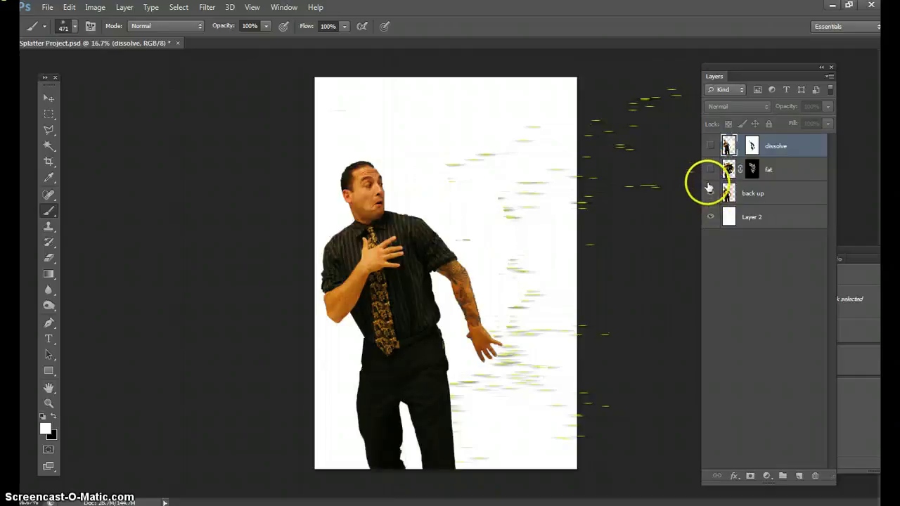
pyautogui.click(711, 145)
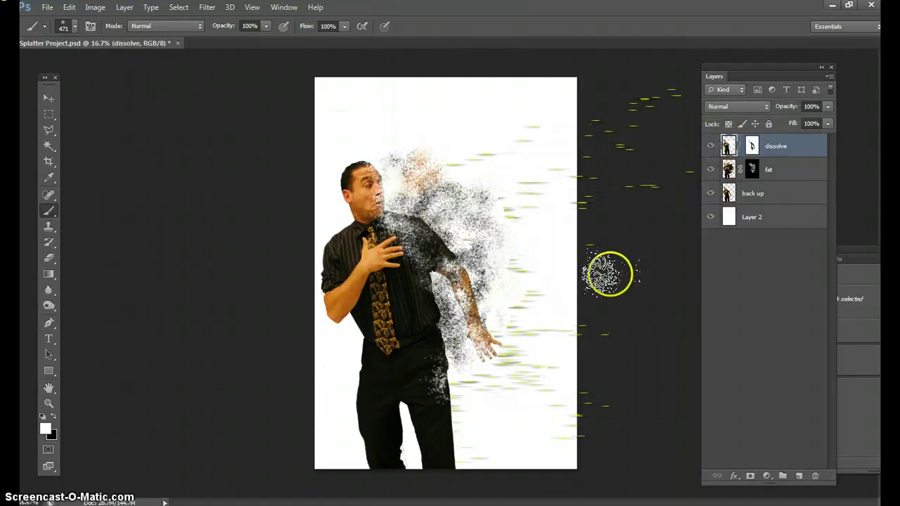